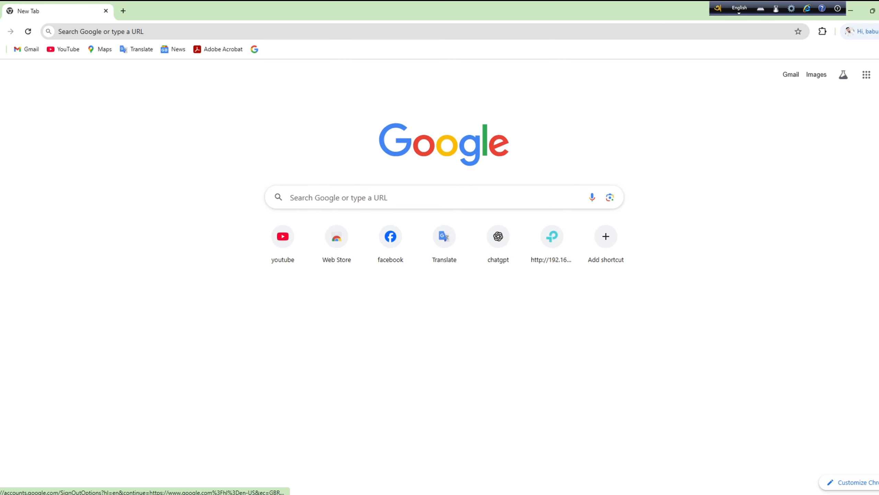
# Step: Start a new personal Google account from the browser profile menu and enter the first and last name
pyautogui.click(862, 31)
pyautogui.click(799, 285)
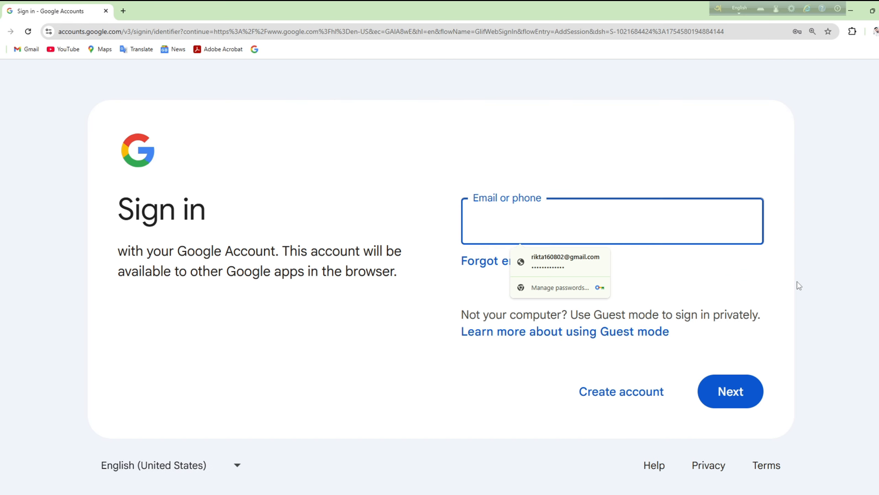
pyautogui.click(627, 391)
pyautogui.click(651, 268)
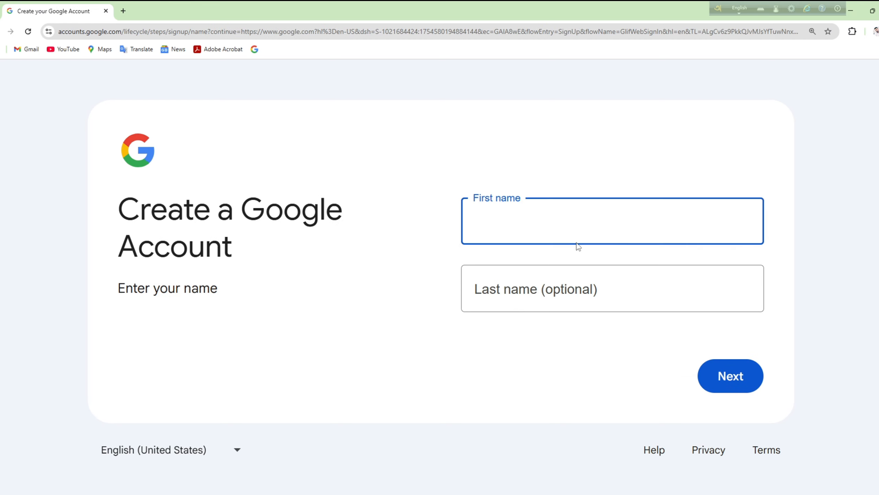
pyautogui.click(535, 297)
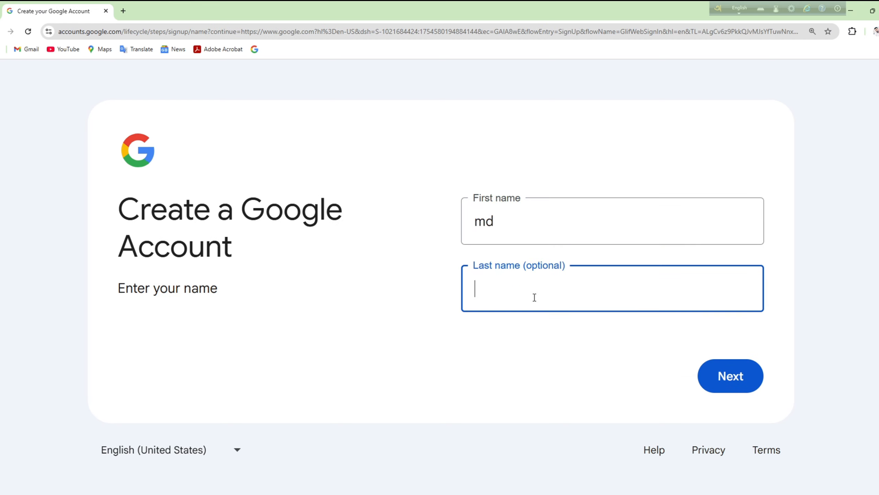
pyautogui.click(746, 372)
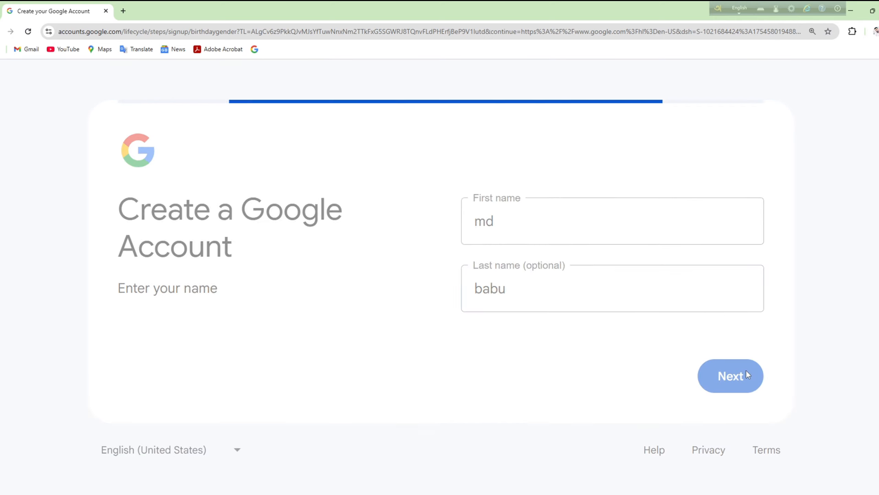
# Step: Enter the birthday as November 10 with its year, and choose Male as the gender
pyautogui.click(540, 225)
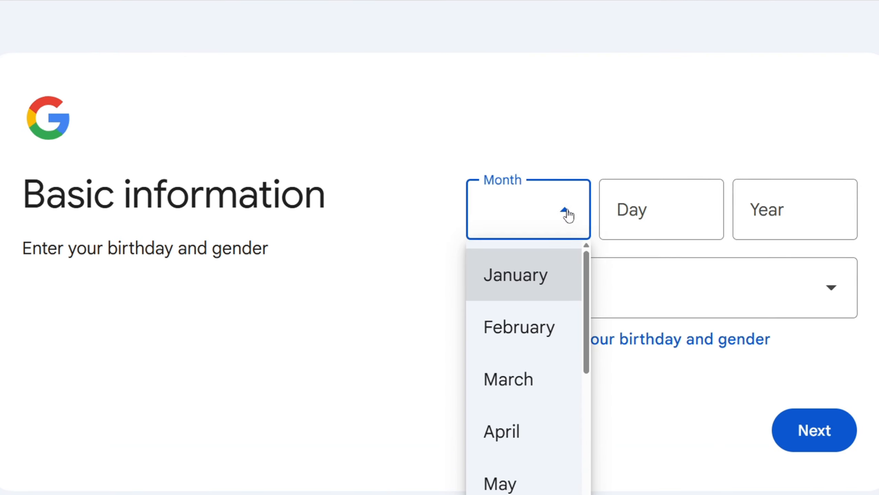
pyautogui.scroll(-5, 527, 330)
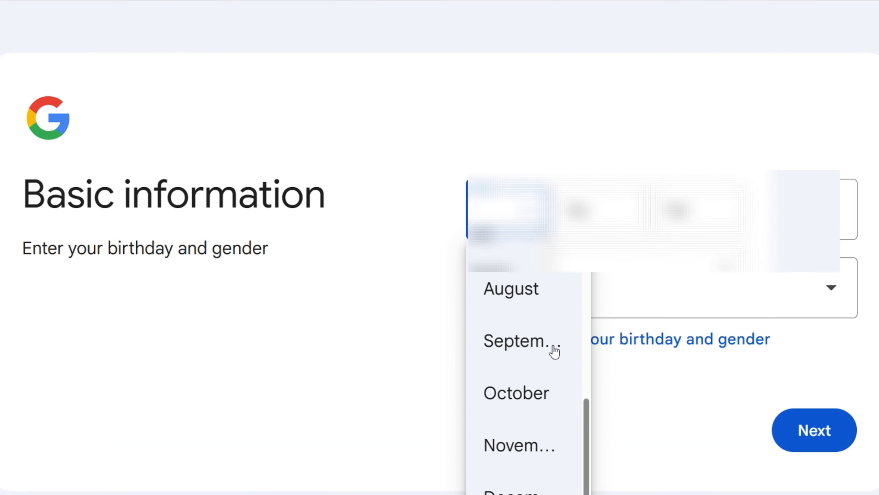
pyautogui.click(543, 455)
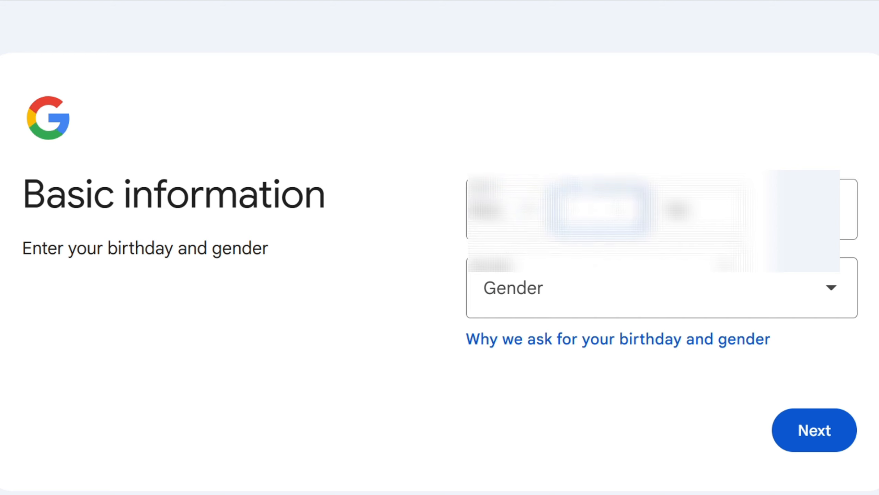
pyautogui.write('10')
pyautogui.click(703, 212)
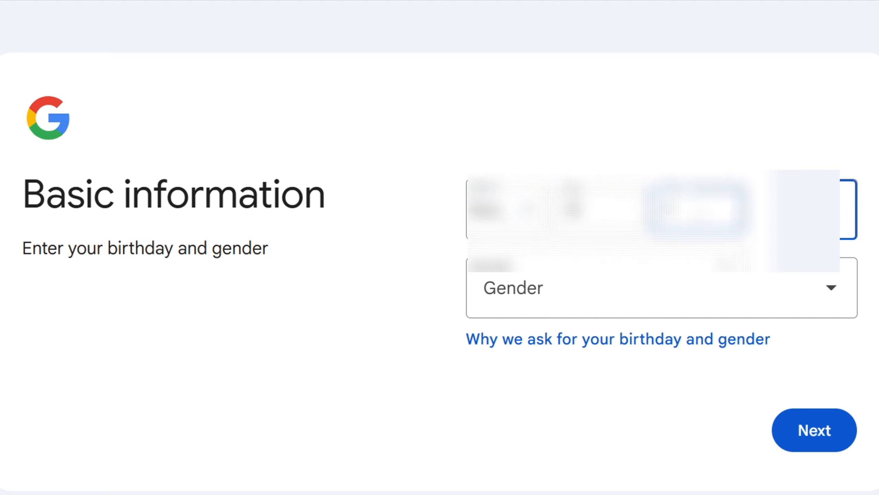
pyautogui.click(728, 306)
pyautogui.click(643, 135)
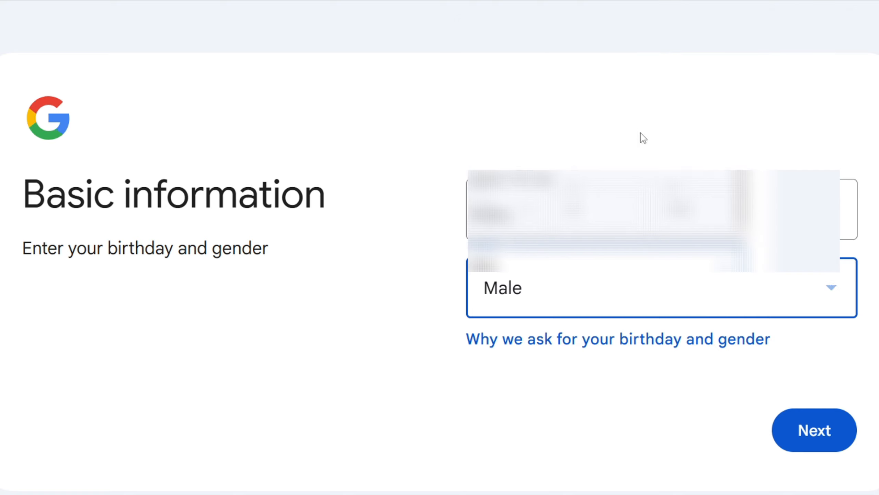
pyautogui.click(831, 428)
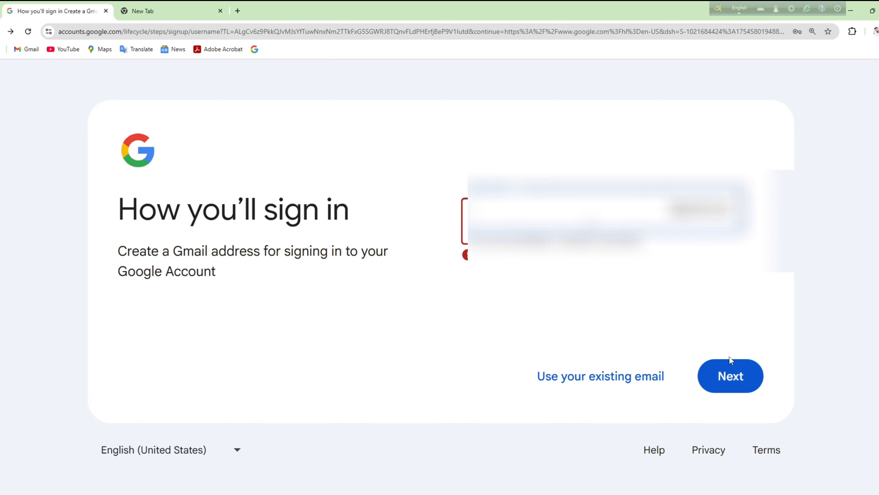
# Step: Confirm the chosen Gmail address, then set and confirm the account password
pyautogui.click(730, 371)
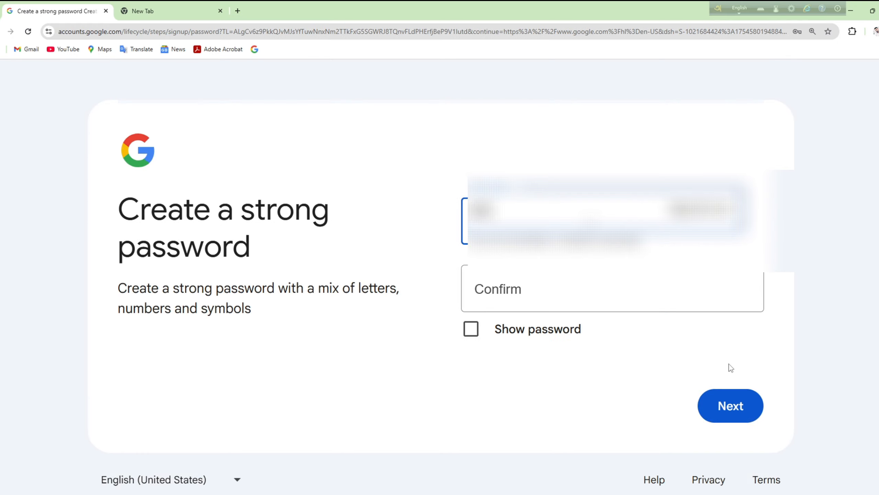
pyautogui.click(538, 294)
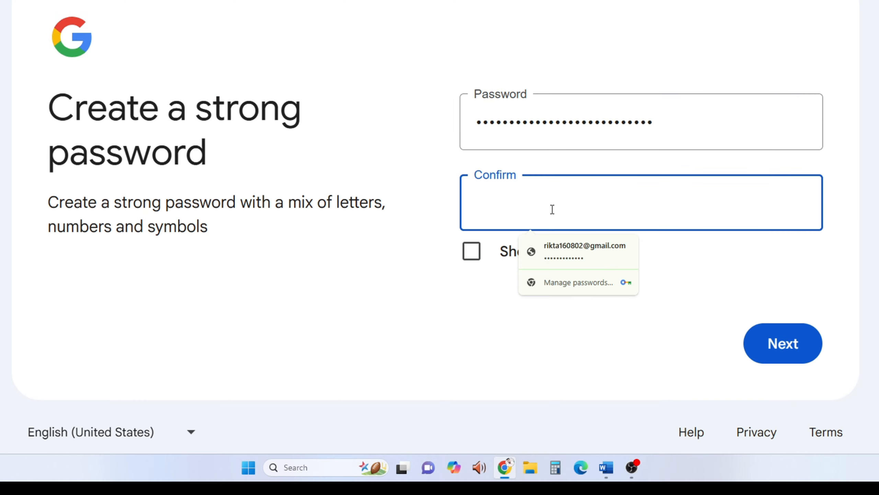
pyautogui.hotkey('ctrl', 'v')
pyautogui.click(794, 349)
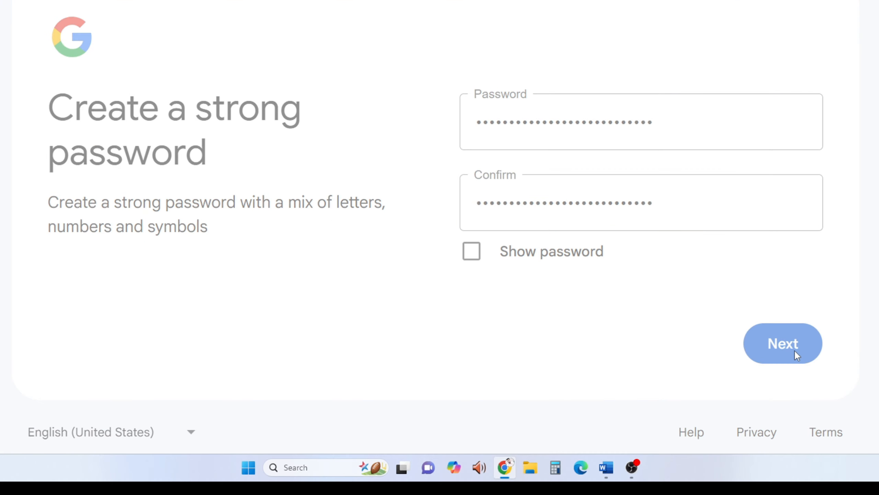
# Step: Skip the recovery email, accept the review and agree to the privacy terms
pyautogui.scroll(-5, 660, 303)
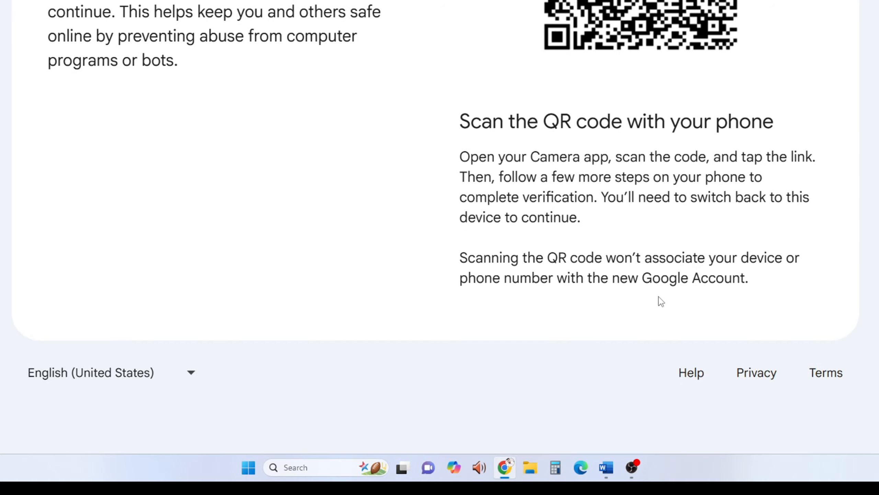
pyautogui.scroll(4, 659, 299)
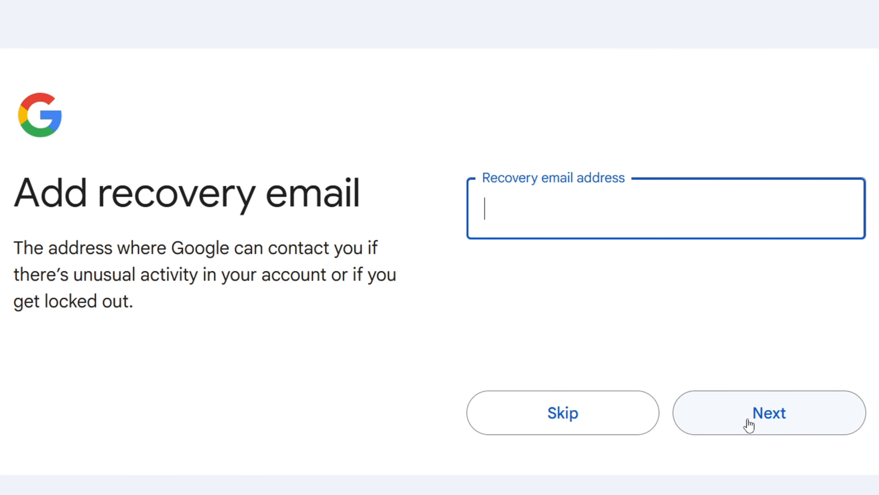
pyautogui.click(648, 423)
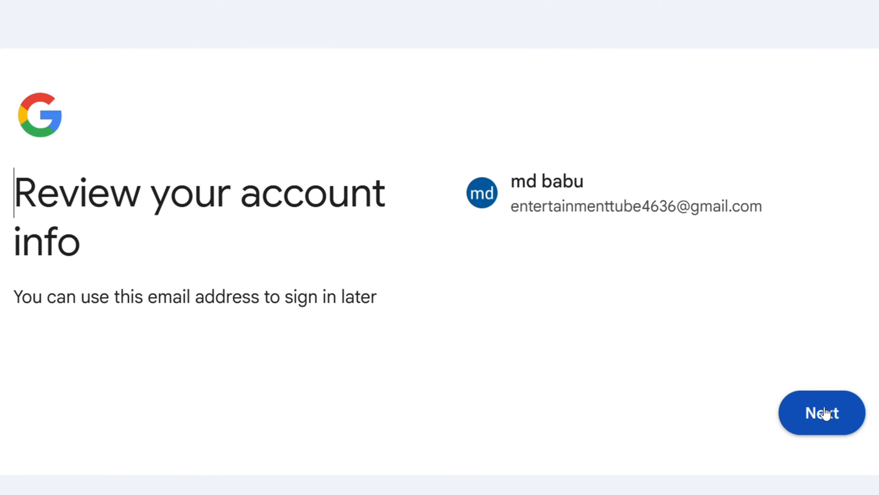
pyautogui.click(815, 414)
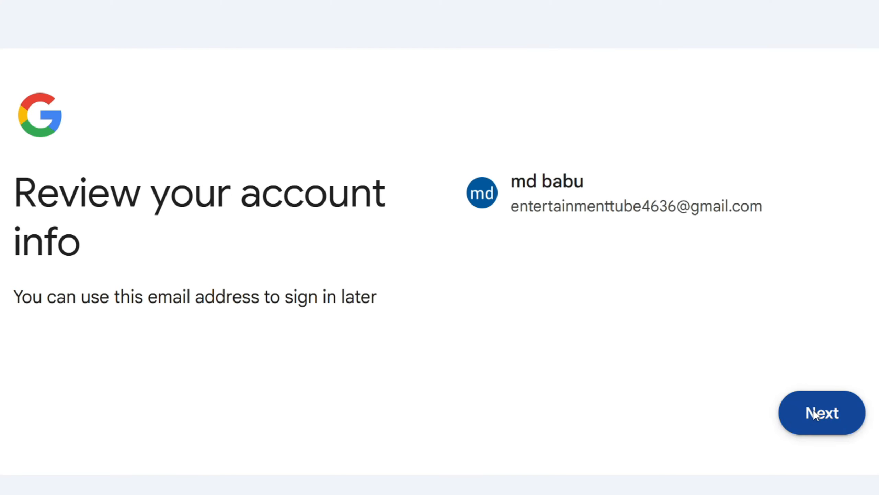
pyautogui.scroll(-15, 720, 402)
pyautogui.click(827, 393)
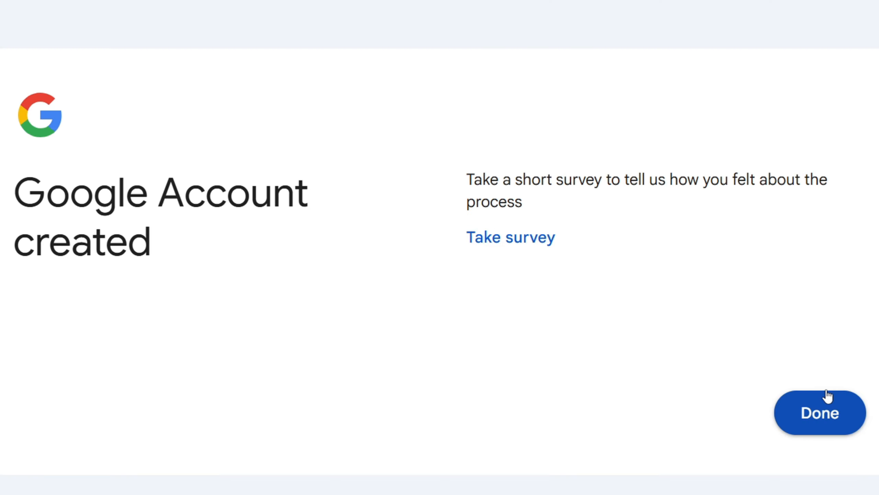
pyautogui.click(802, 409)
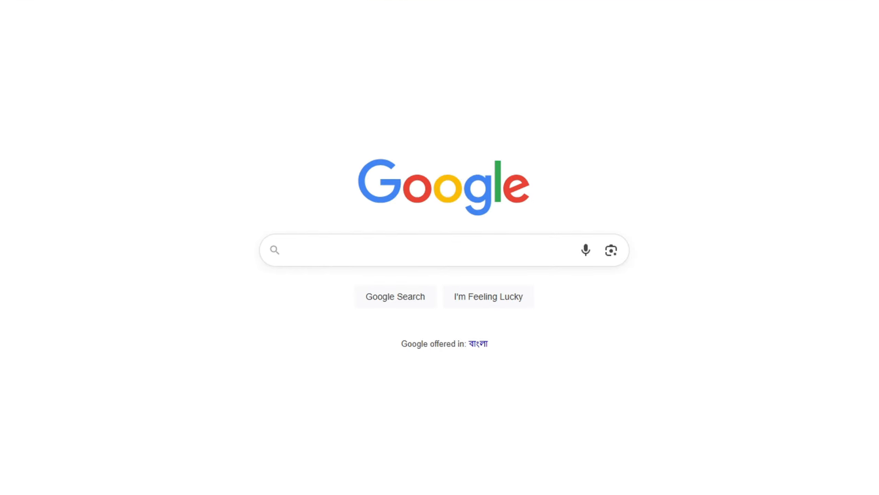
pyautogui.click(330, 244)
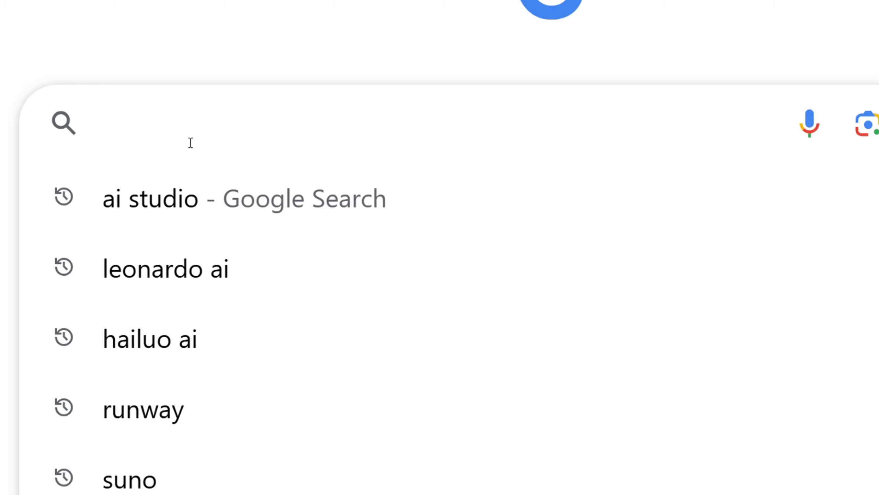
pyautogui.write('www.youtube.com')
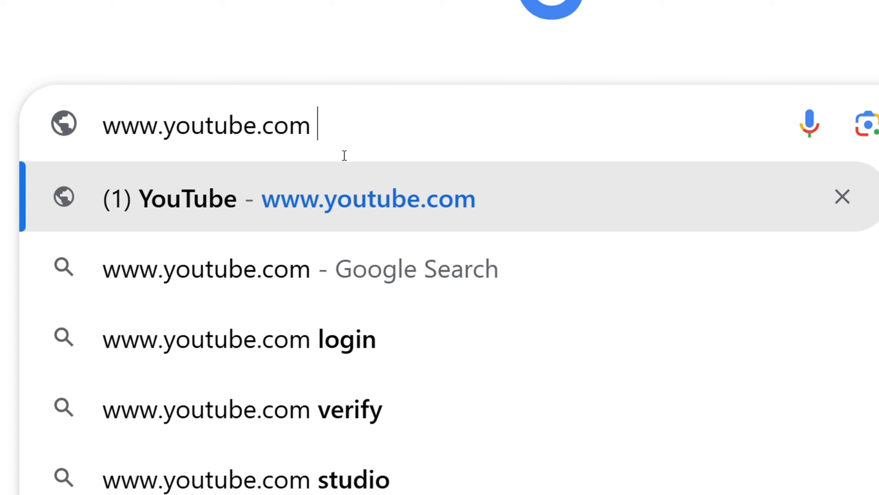
pyautogui.press('Return')
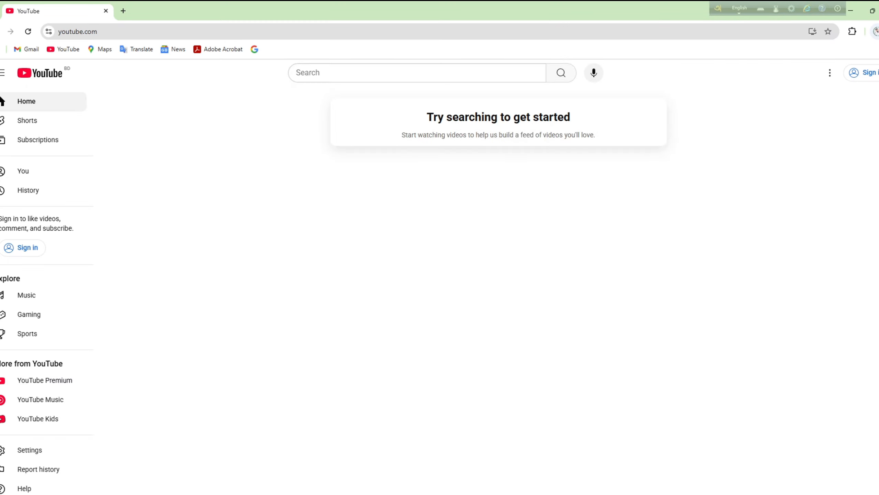
pyautogui.hotkey('ctrl', '+')
pyautogui.hotkey('ctrl', '+')
pyautogui.hotkey('ctrl', '+')
pyautogui.hotkey('ctrl', '+')
# Step: Sign in to YouTube with the new Gmail address and its password, skipping the home address
pyautogui.click(834, 102)
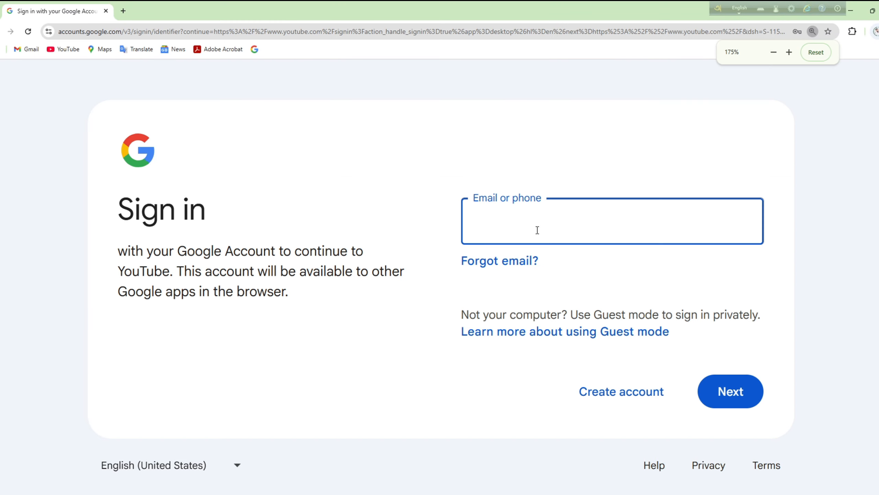
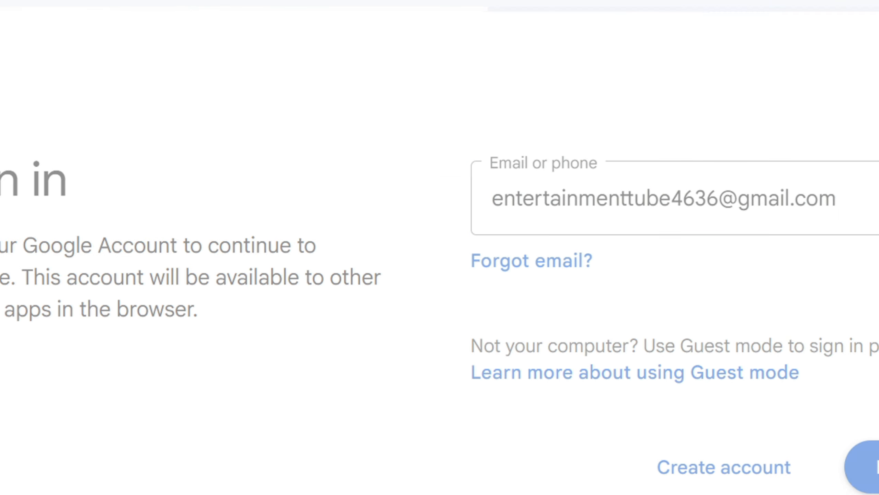
pyautogui.press('Return')
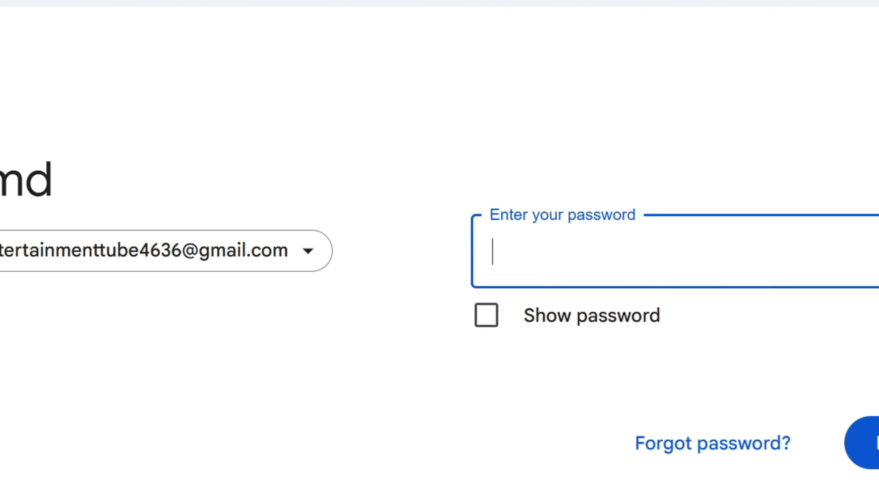
pyautogui.click(616, 269)
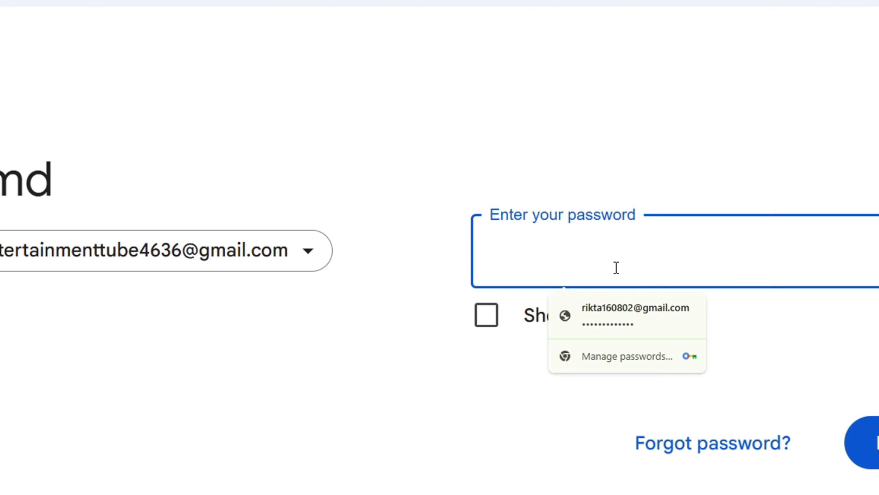
pyautogui.hotkey('ctrl', 'v')
pyautogui.press('Return')
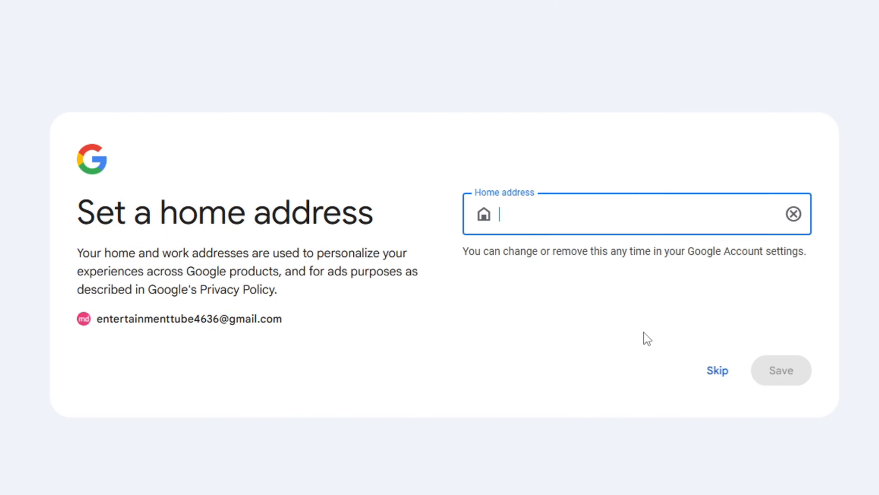
pyautogui.click(718, 376)
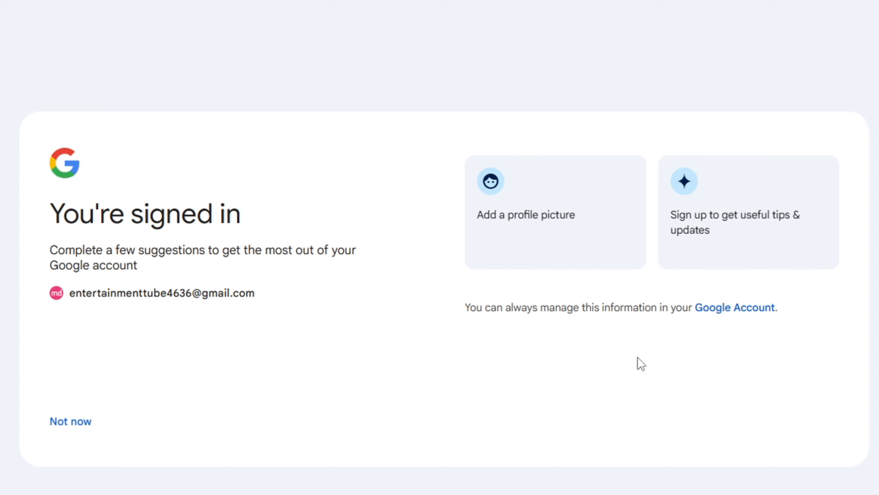
# Step: Dismiss the account suggestions and name the new channel 'Nil jonaki'
pyautogui.click(69, 433)
pyautogui.click(73, 423)
pyautogui.write('n')
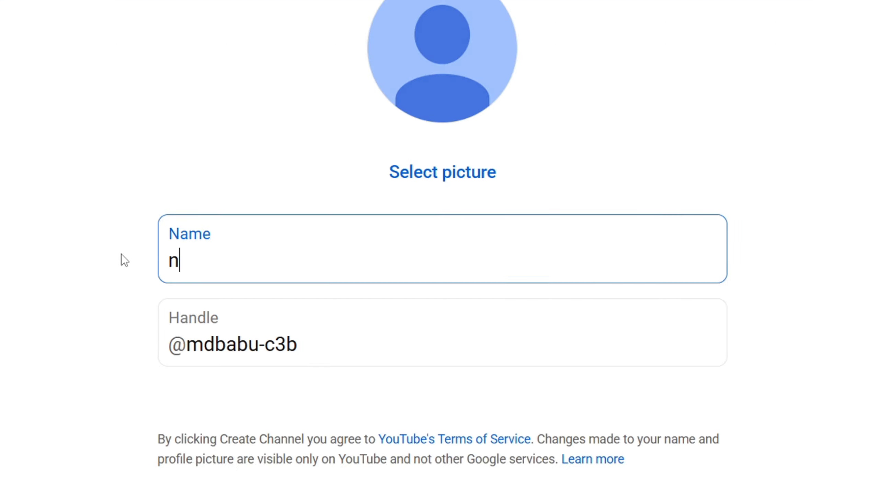
pyautogui.press('BackSpace')
pyautogui.write('Nil jo')
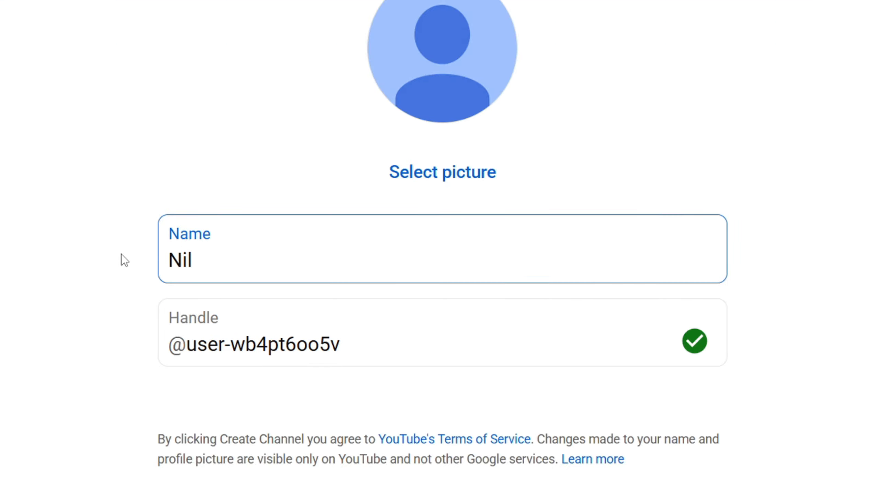
pyautogui.write('naki')
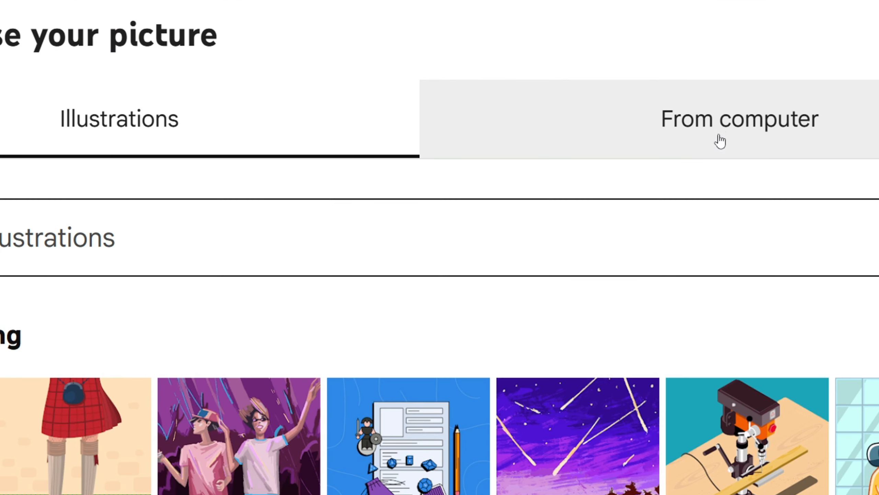
# Step: Upload and crop the firefly logo as the profile picture, then create the channel
pyautogui.click(666, 142)
pyautogui.click(448, 337)
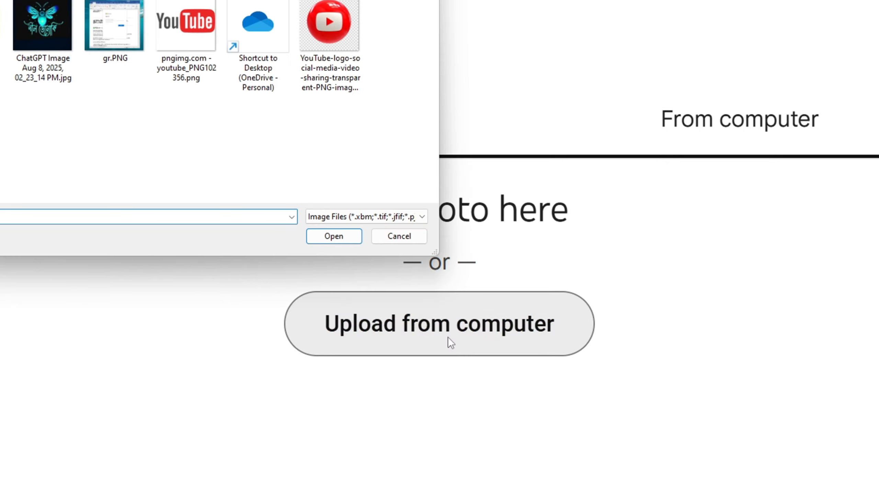
pyautogui.doubleClick(39, 42)
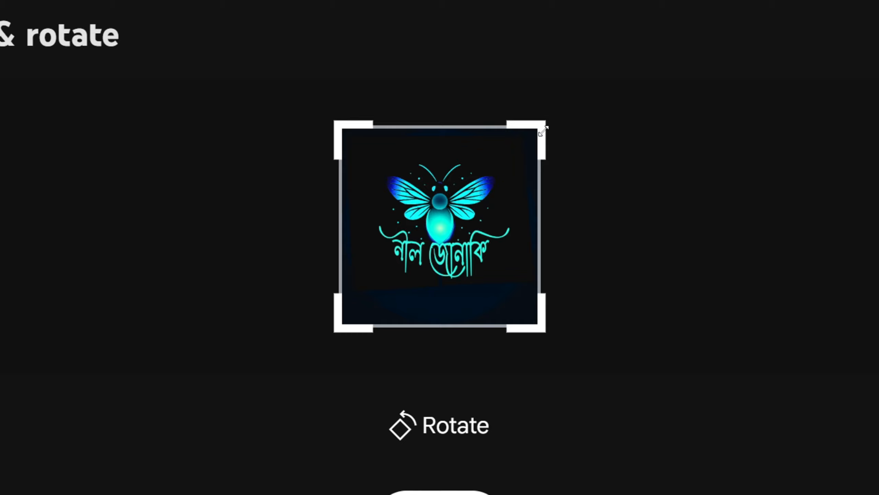
pyautogui.moveTo(543, 131); pyautogui.dragTo(528, 146)
pyautogui.moveTo(343, 318); pyautogui.dragTo(362, 296)
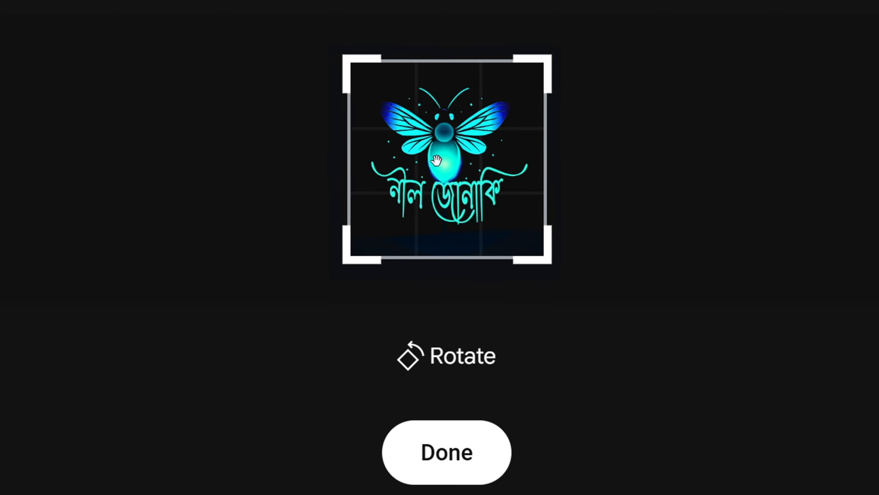
pyautogui.moveTo(436, 160); pyautogui.dragTo(440, 166)
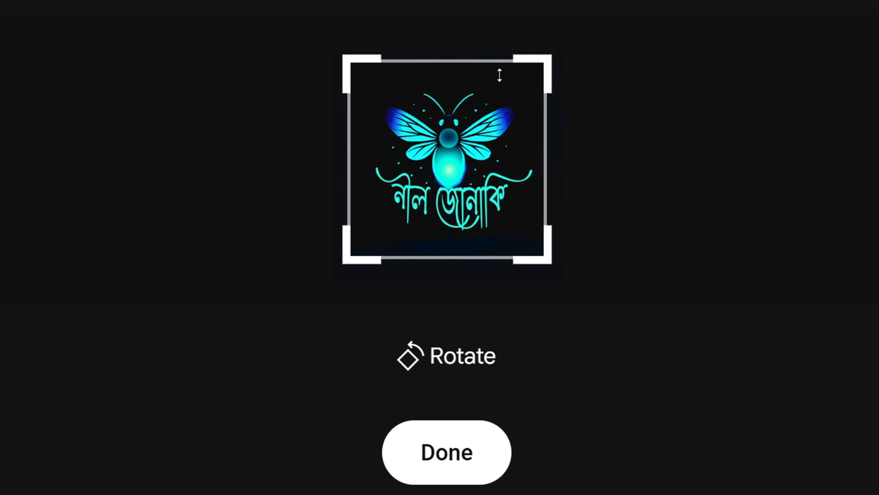
pyautogui.moveTo(548, 56); pyautogui.dragTo(553, 50)
pyautogui.moveTo(457, 151); pyautogui.dragTo(458, 157)
pyautogui.click(443, 451)
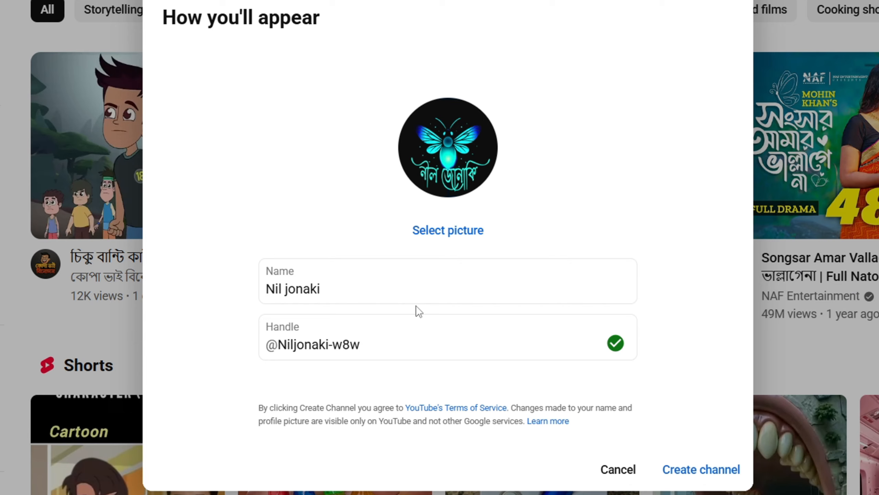
pyautogui.click(703, 468)
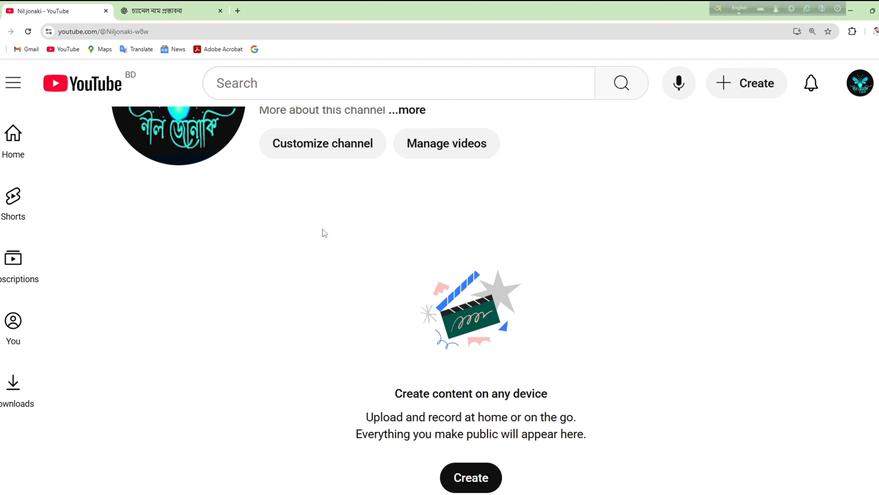
# Step: Upload the 'ChatGPT Image 09_36_58 PM' BLUE FIREFLY artwork as the channel banner in Customize channel
pyautogui.click(335, 249)
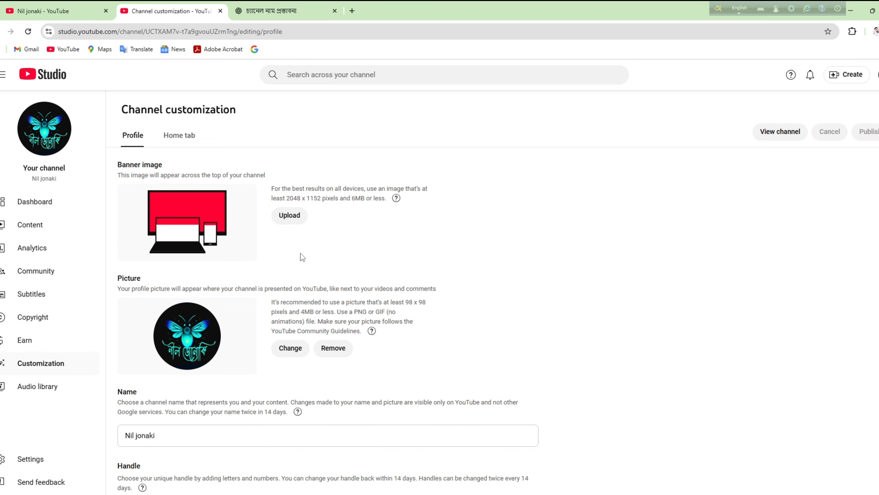
pyautogui.hotkey('ctrl', '+')
pyautogui.hotkey('ctrl', '+')
pyautogui.hotkey('ctrl', '+')
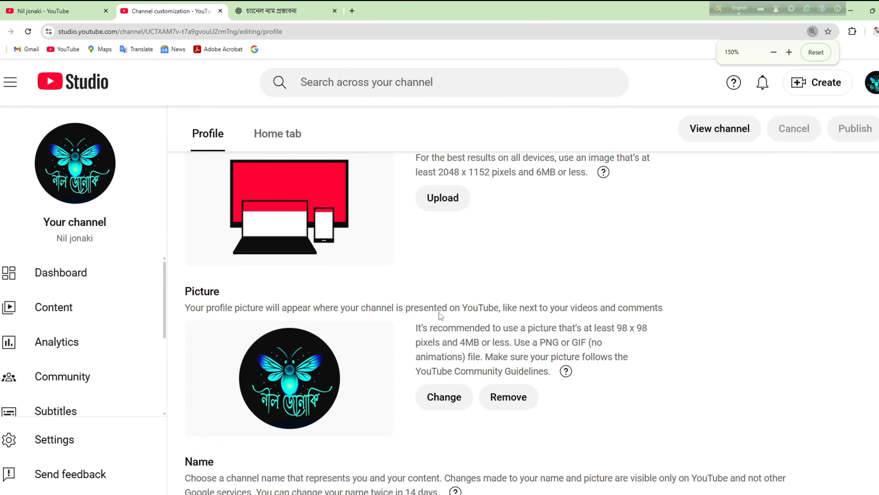
pyautogui.scroll(2, 440, 316)
pyautogui.click(446, 246)
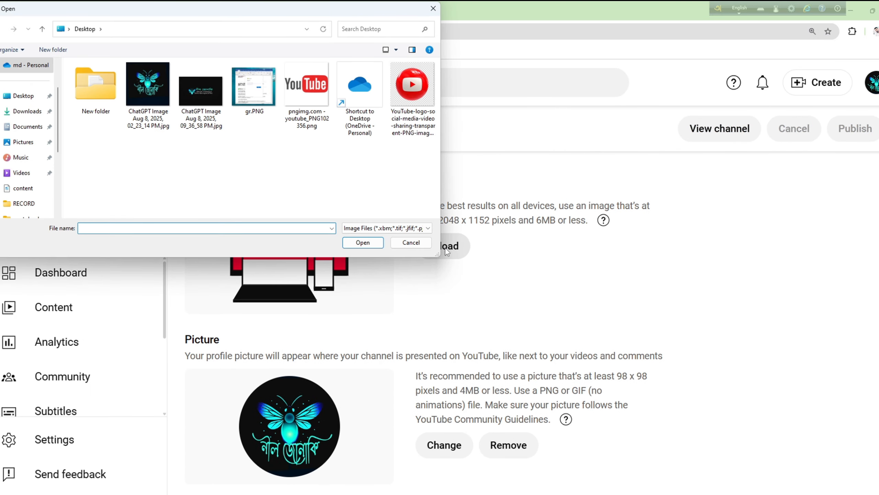
pyautogui.click(207, 110)
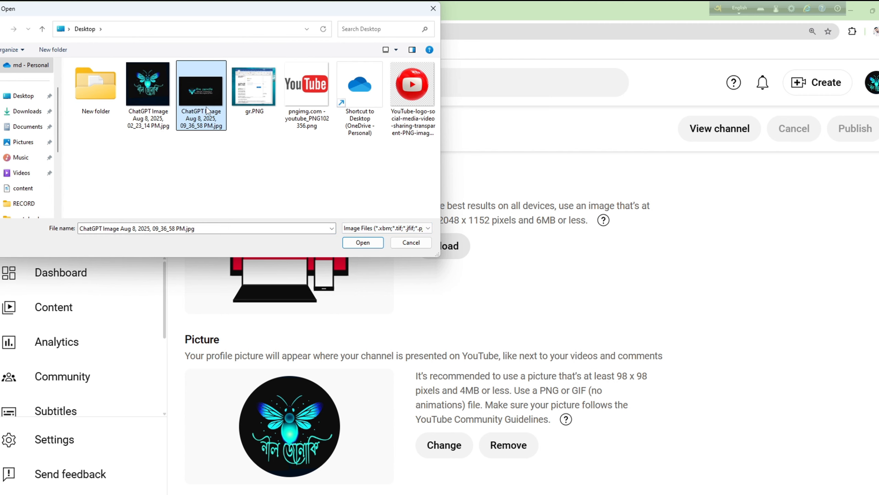
pyautogui.click(355, 240)
pyautogui.hotkey('ctrl', '-')
pyautogui.hotkey('ctrl', '-')
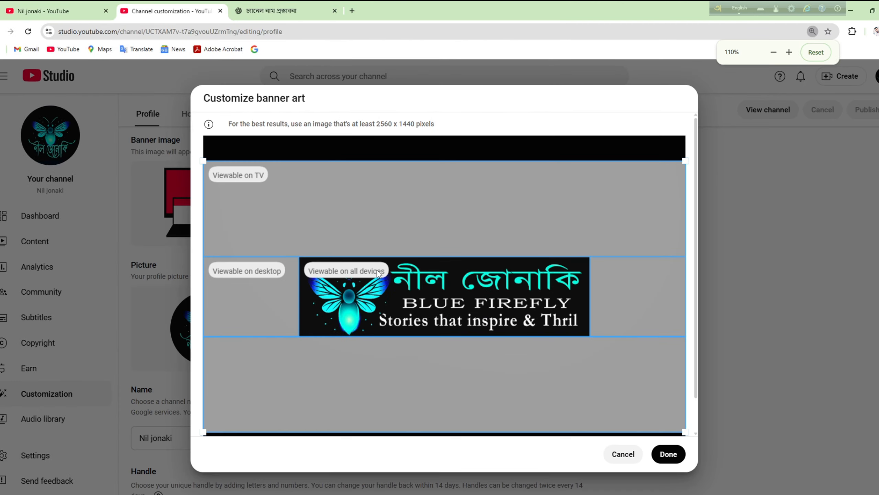
pyautogui.click(668, 455)
pyautogui.scroll(-4, 311, 256)
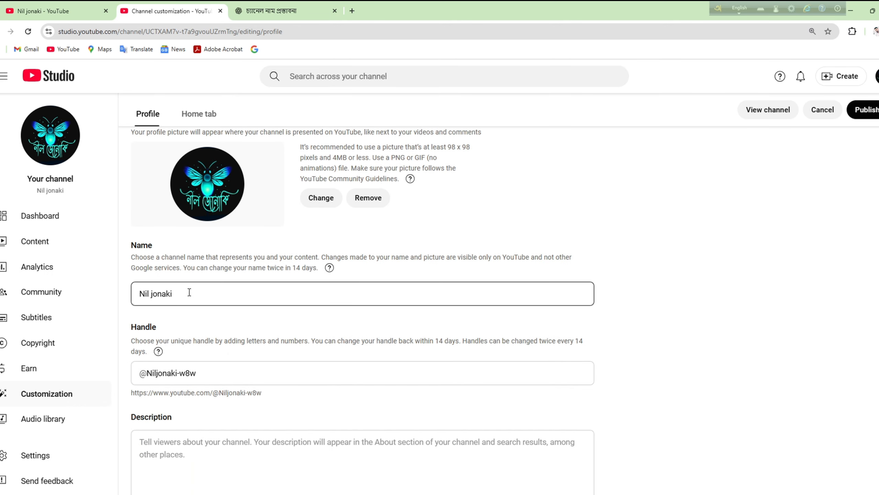
# Step: Review the channel name and handle fields on the profile page
pyautogui.moveTo(189, 293); pyautogui.dragTo(111, 292)
pyautogui.click(222, 333)
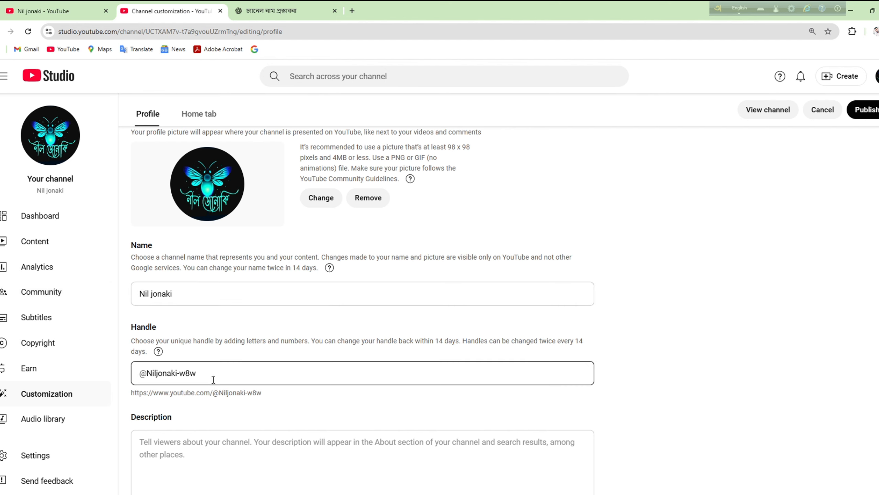
pyautogui.moveTo(213, 380); pyautogui.dragTo(126, 372)
pyautogui.click(251, 375)
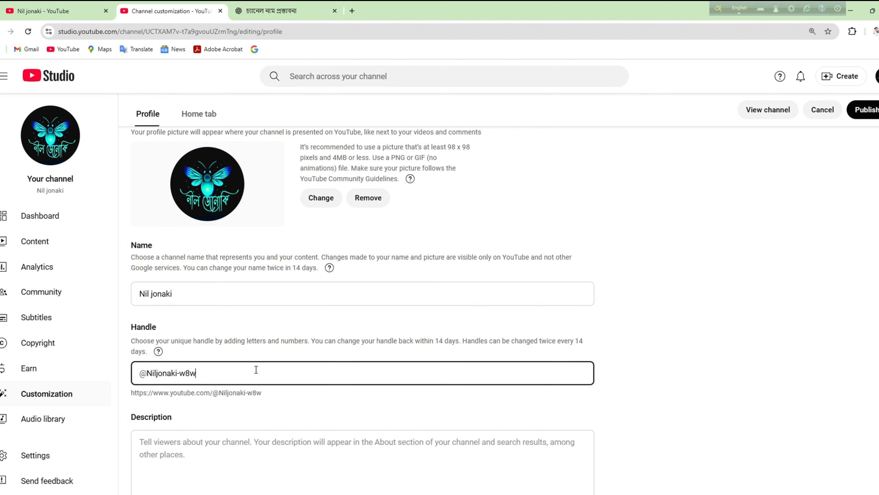
pyautogui.scroll(-4, 253, 368)
# Step: Focus the Description box and select ChatGPT's suggested English channel description
pyautogui.click(190, 304)
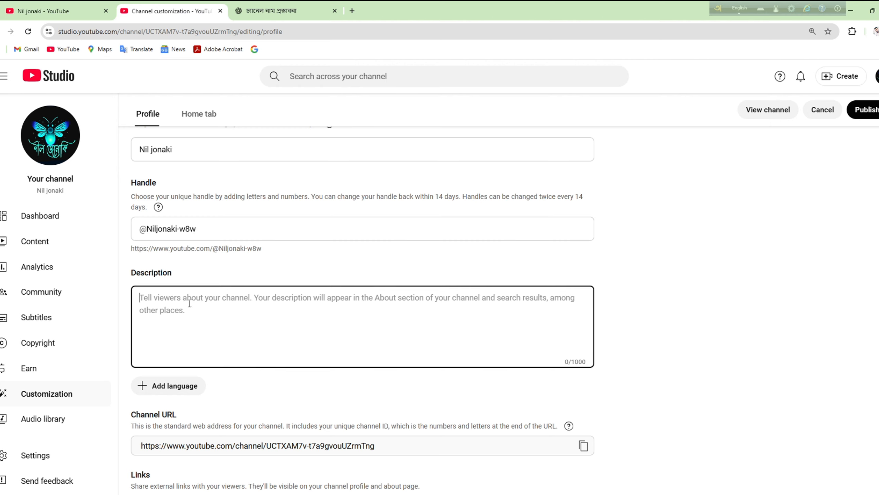
pyautogui.scroll(2, 176, 325)
pyautogui.scroll(-3, 339, 328)
pyautogui.scroll(1, 327, 311)
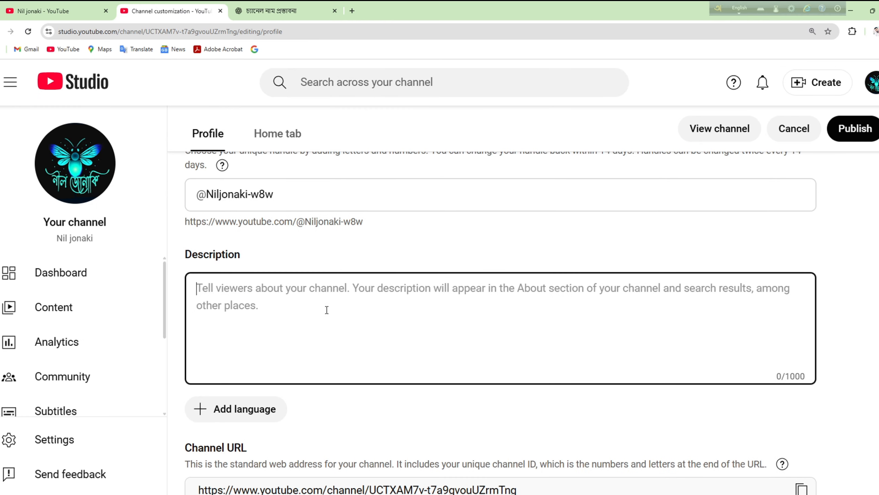
pyautogui.click(277, 11)
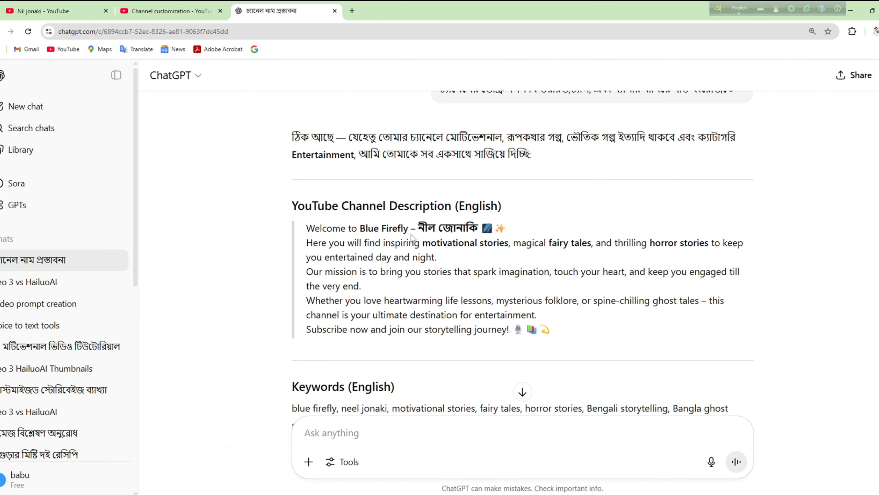
pyautogui.moveTo(308, 228); pyautogui.dragTo(551, 330)
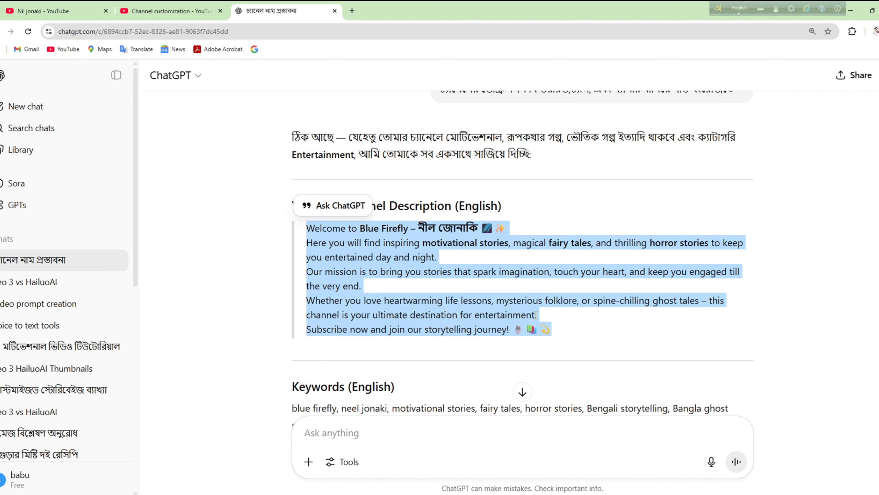
# Step: Paste the 509-character Blue Firefly welcome text into the channel Description
pyautogui.click(167, 13)
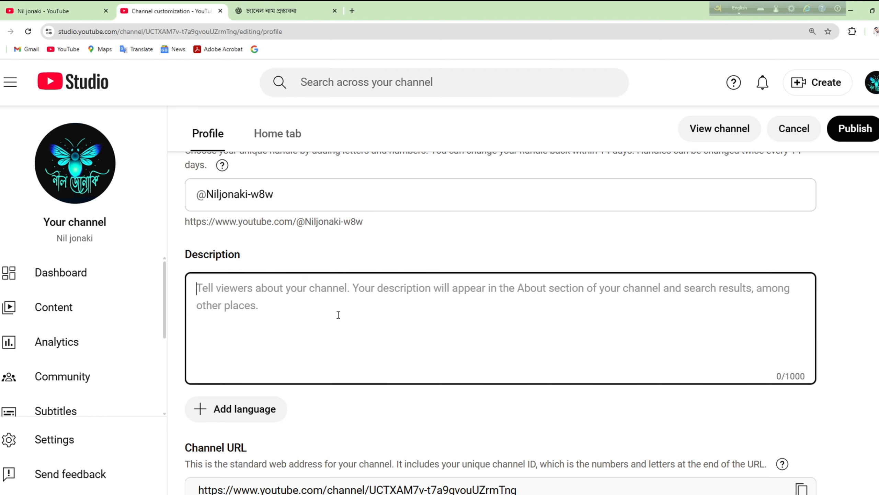
pyautogui.hotkey('ctrl', 'v')
pyautogui.scroll(-5, 216, 209)
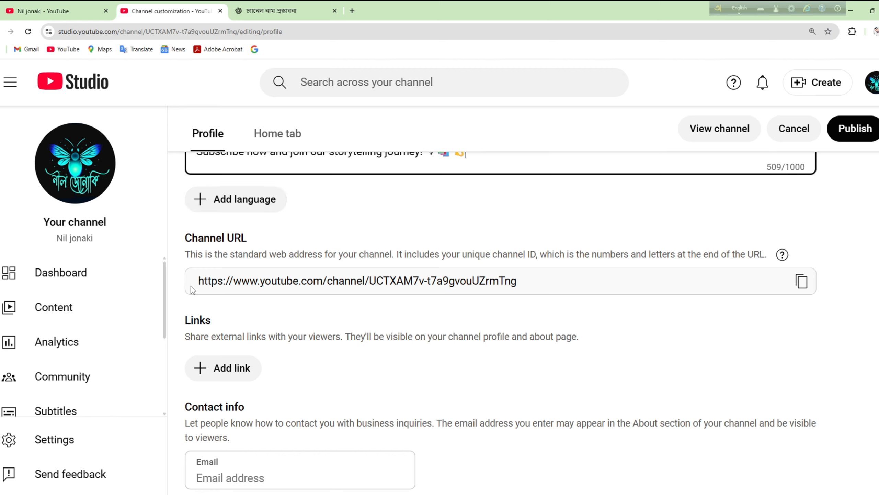
# Step: Review the channel URL and Contact info sections, then publish the profile changes
pyautogui.moveTo(196, 281); pyautogui.dragTo(534, 304)
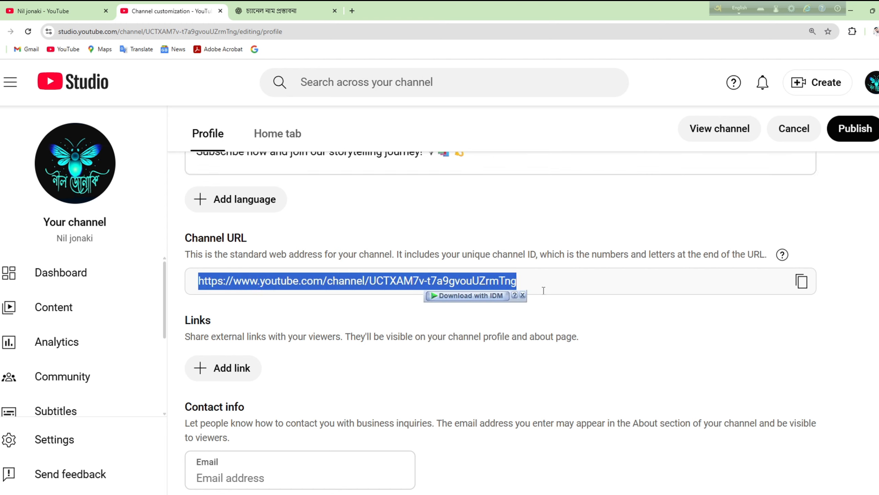
pyautogui.click(545, 281)
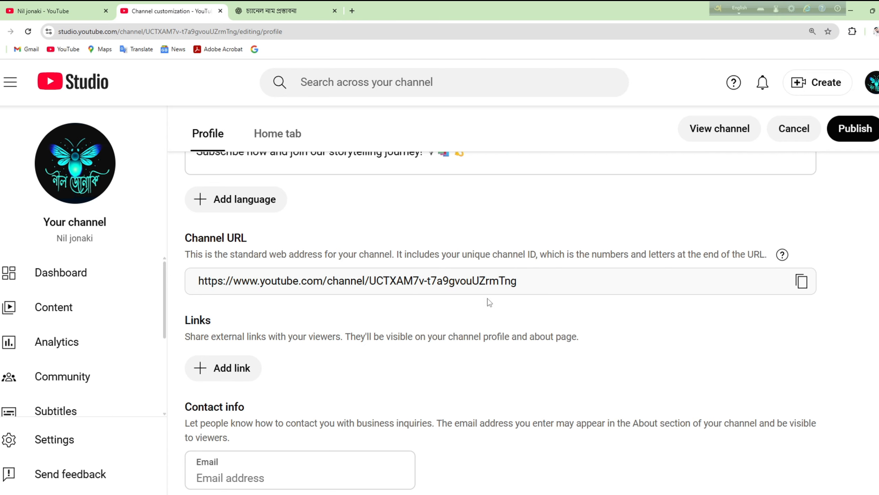
pyautogui.scroll(-3, 365, 304)
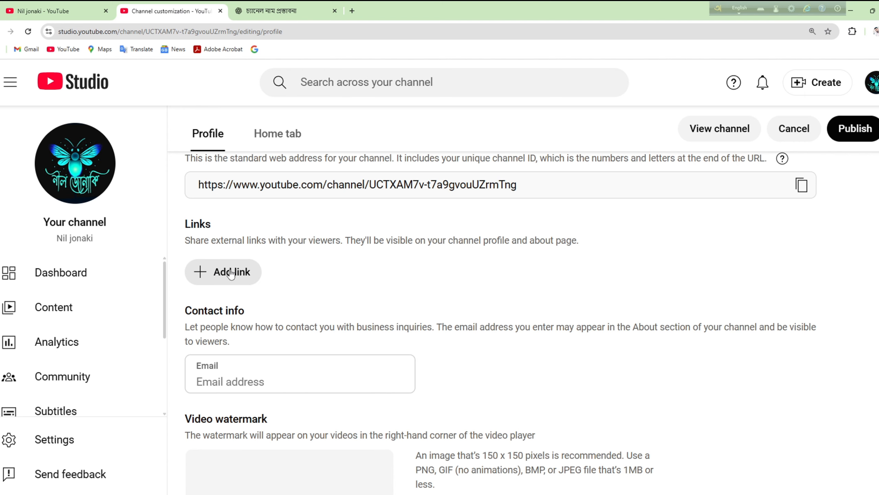
pyautogui.scroll(-2, 287, 317)
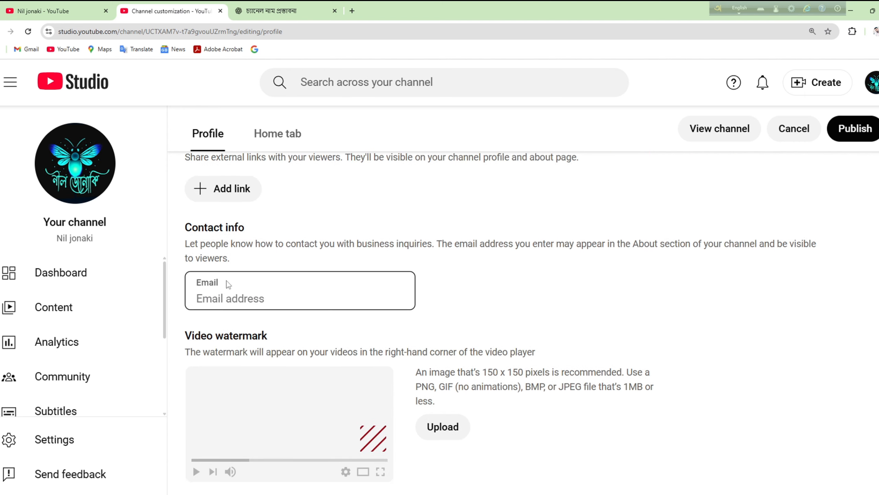
pyautogui.moveTo(190, 229); pyautogui.dragTo(243, 228)
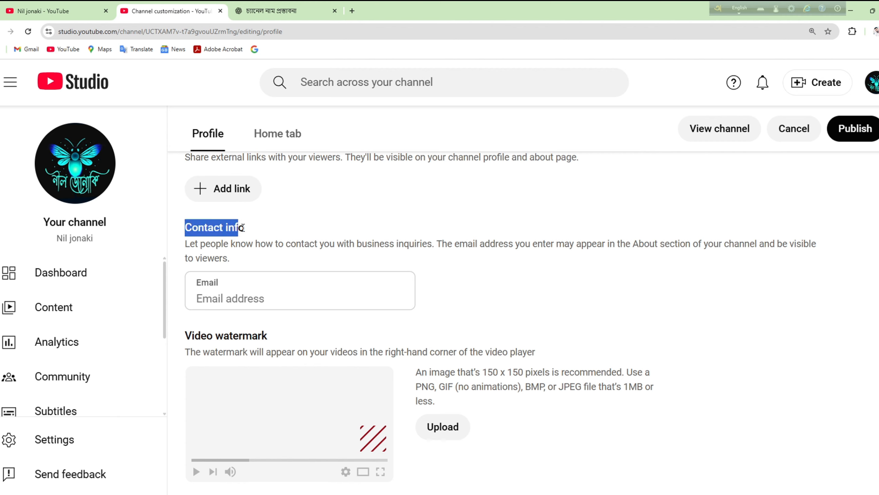
pyautogui.click(250, 242)
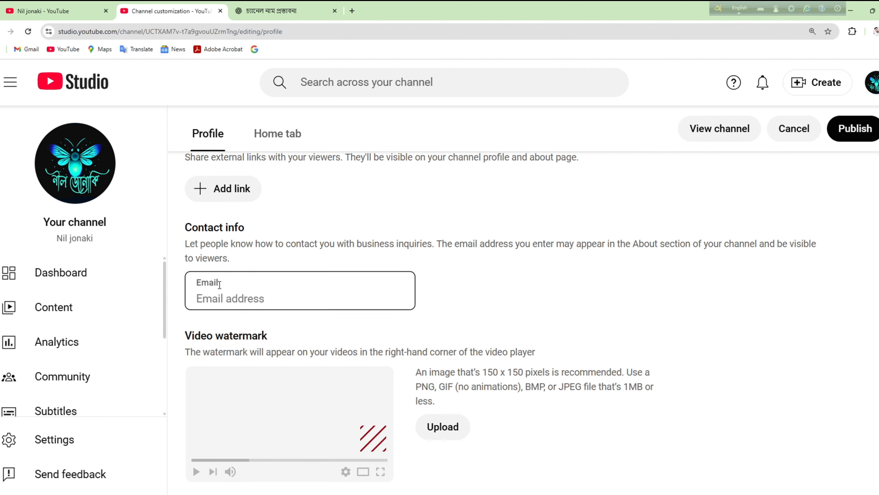
pyautogui.click(243, 286)
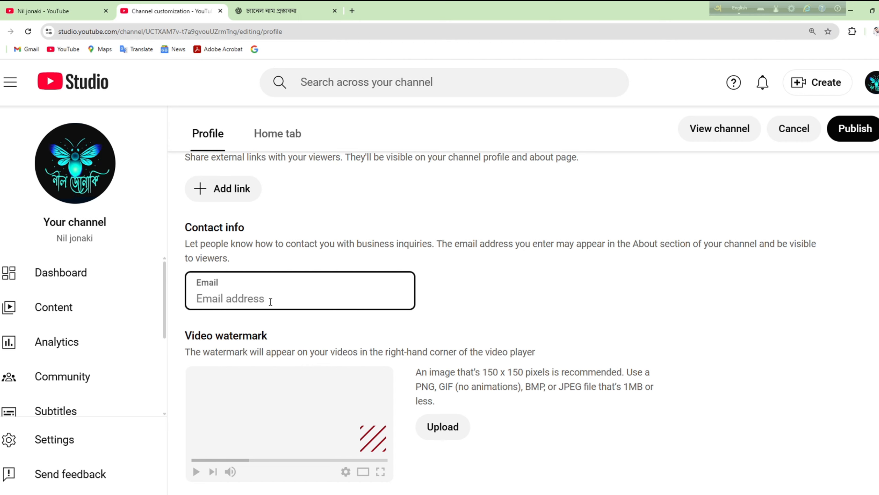
pyautogui.click(859, 143)
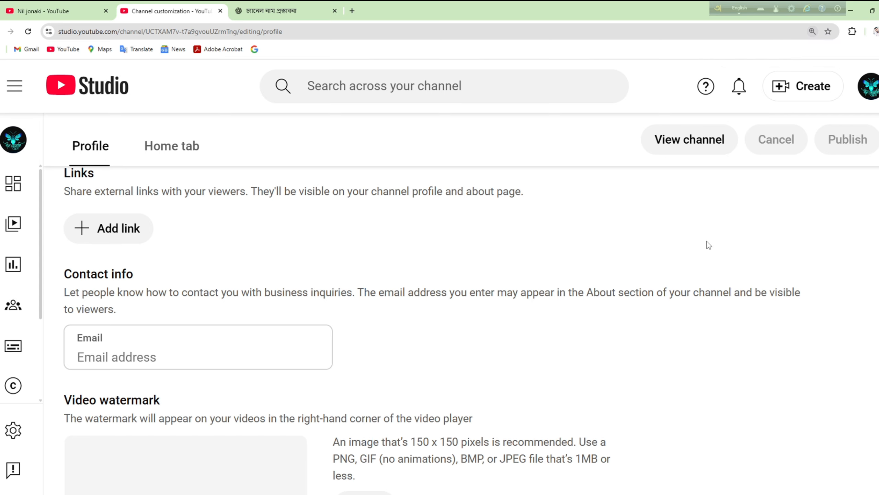
# Step: Set the country of residence to Bangladesh under Settings > Channel > Basic info
pyautogui.hotkey('ctrl', '-')
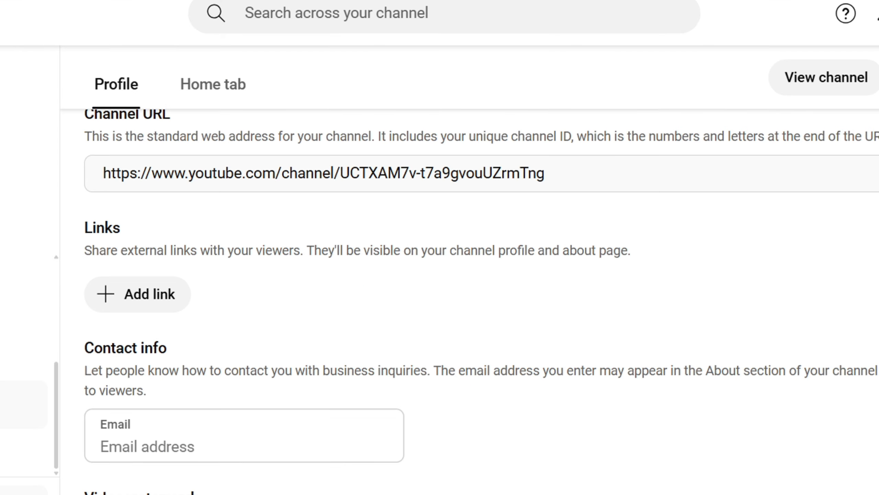
pyautogui.click(54, 439)
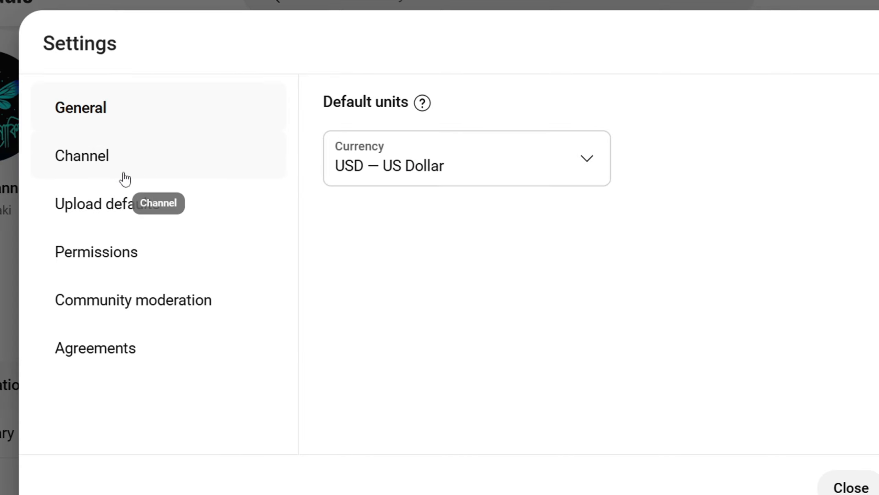
pyautogui.click(85, 159)
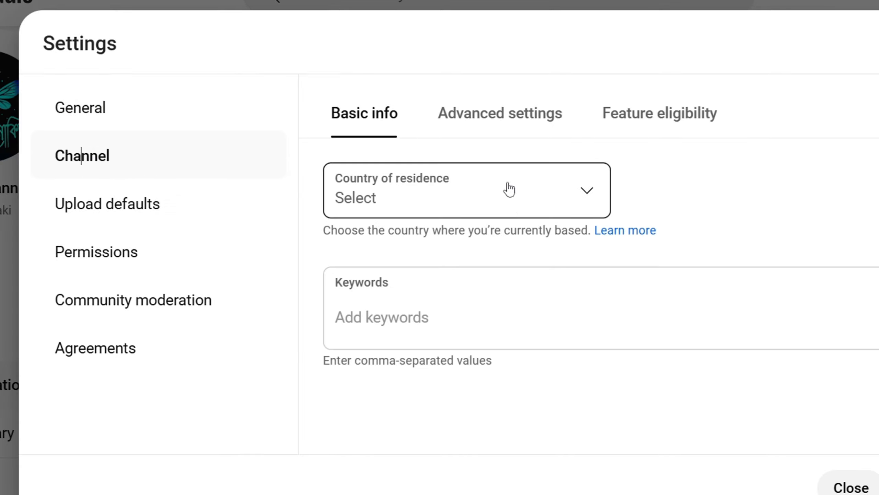
pyautogui.click(456, 190)
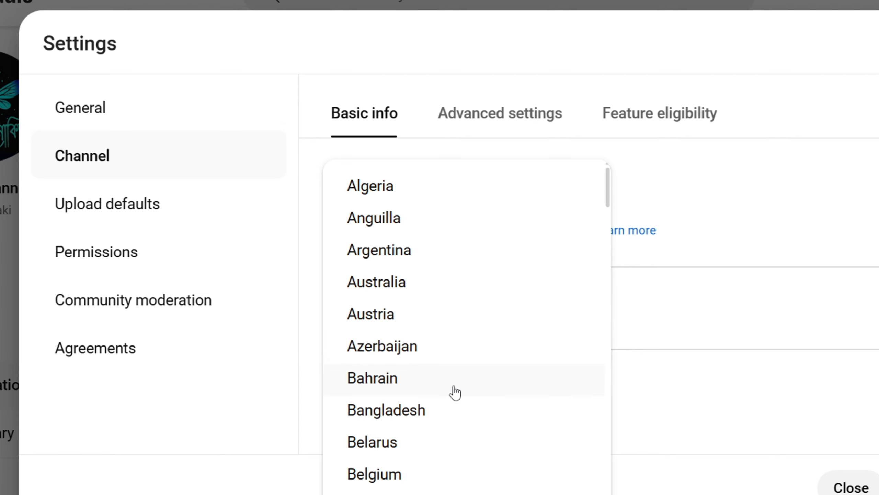
pyautogui.click(439, 415)
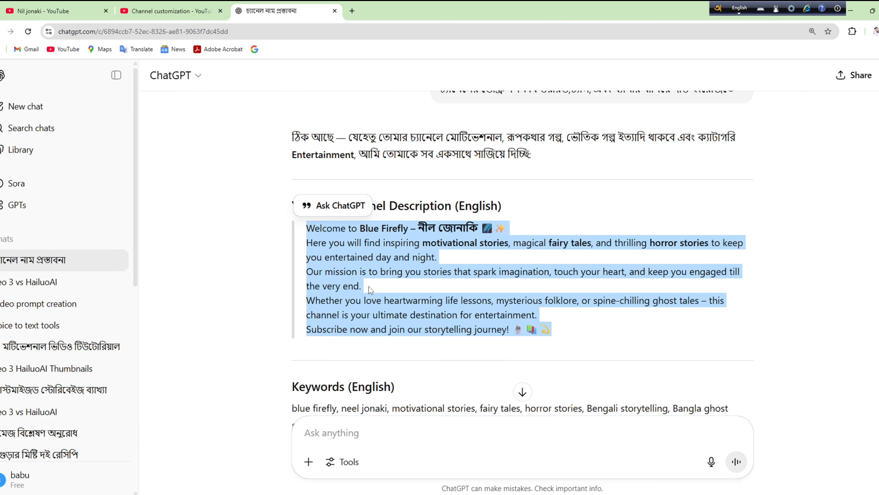
# Step: Add English and Bengali channel keywords (489/500 characters) and save the settings
pyautogui.scroll(-5, 369, 287)
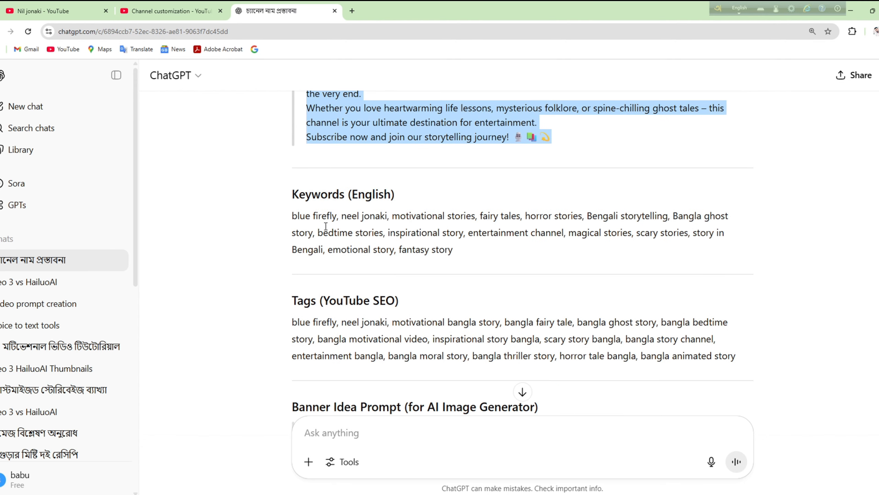
pyautogui.moveTo(294, 214); pyautogui.dragTo(449, 252)
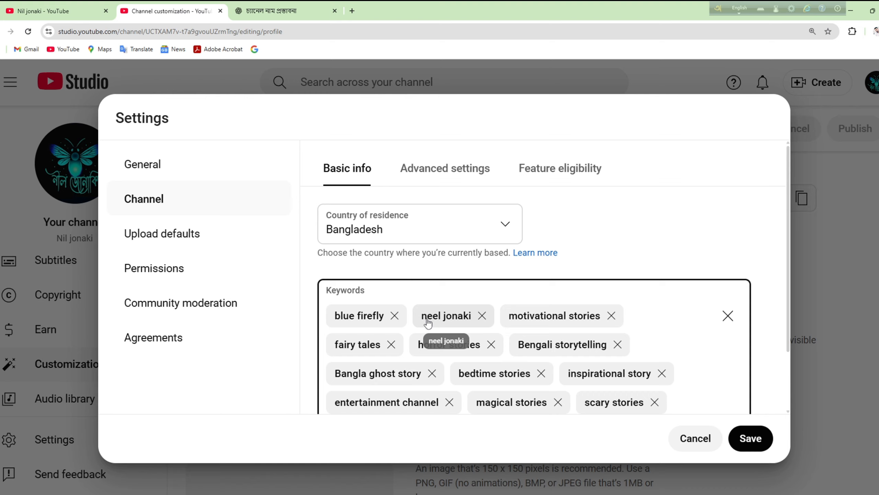
pyautogui.scroll(-2, 428, 322)
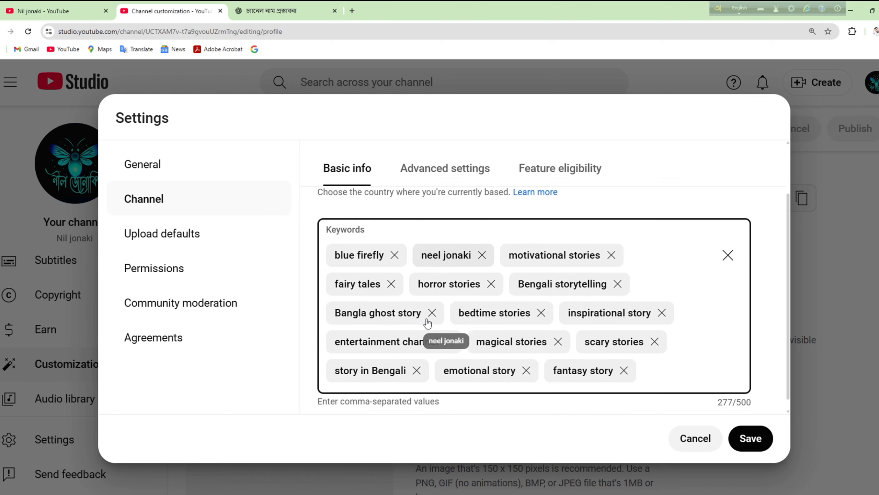
pyautogui.hotkey('ctrl', 'v')
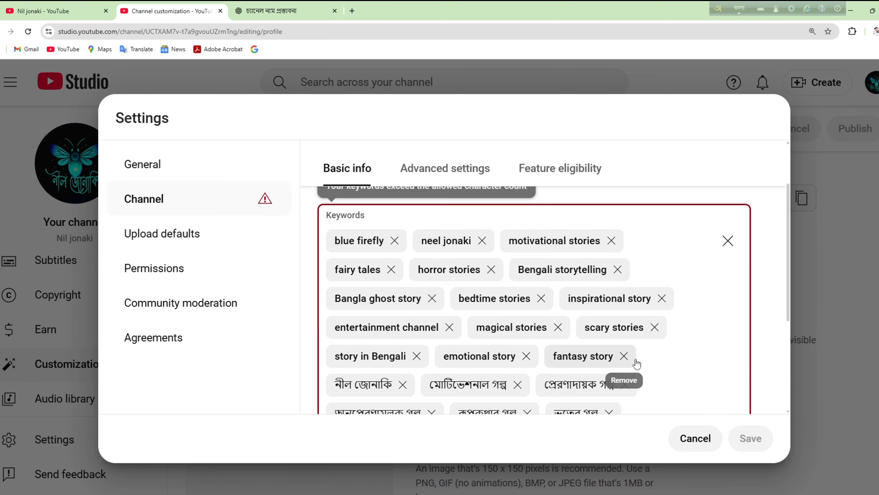
pyautogui.scroll(-5, 643, 360)
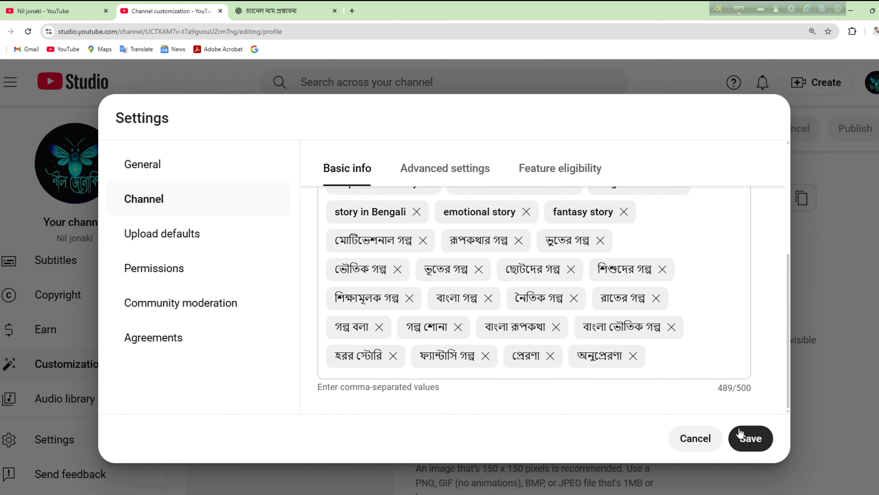
pyautogui.click(750, 438)
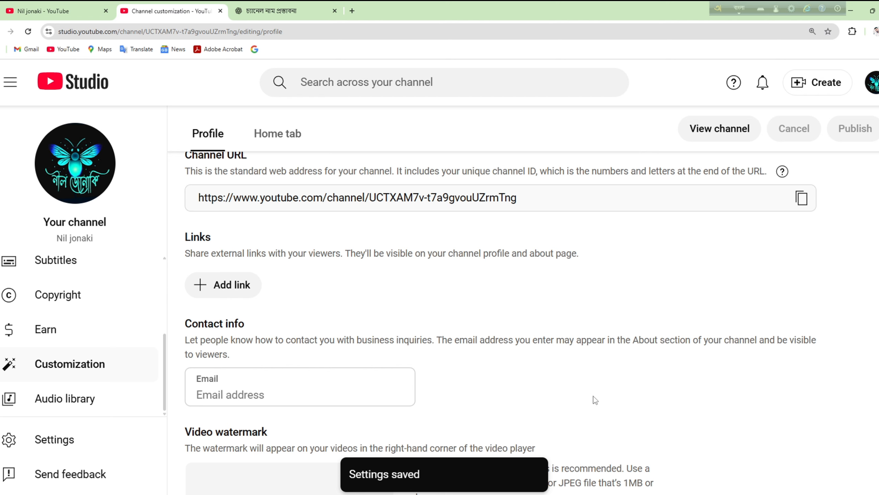
pyautogui.scroll(-3, 593, 396)
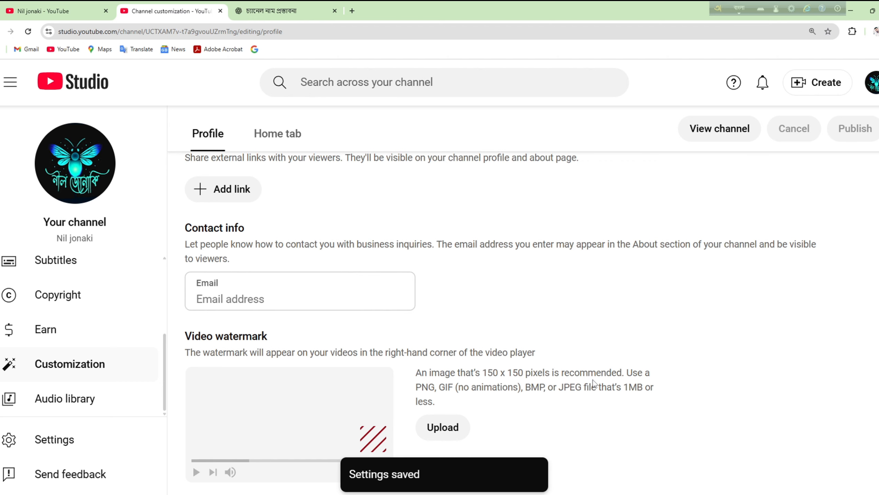
pyautogui.scroll(4, 593, 382)
pyautogui.scroll(5, 593, 379)
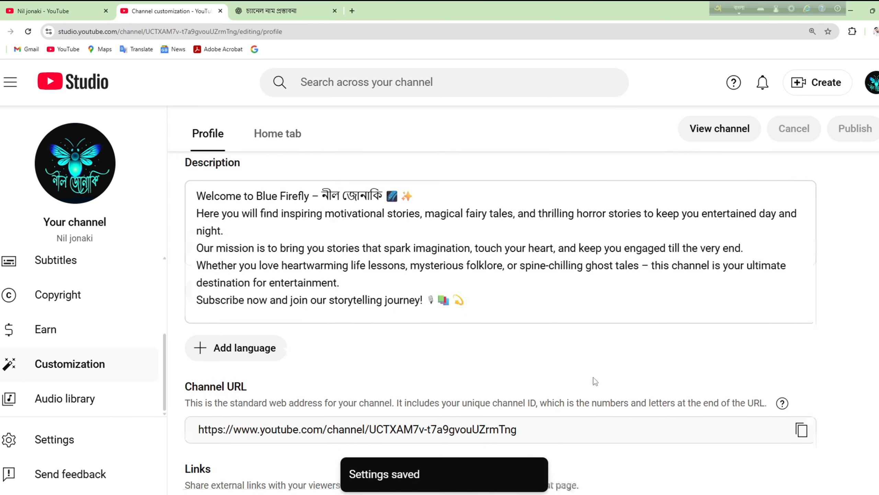
pyautogui.scroll(6, 650, 372)
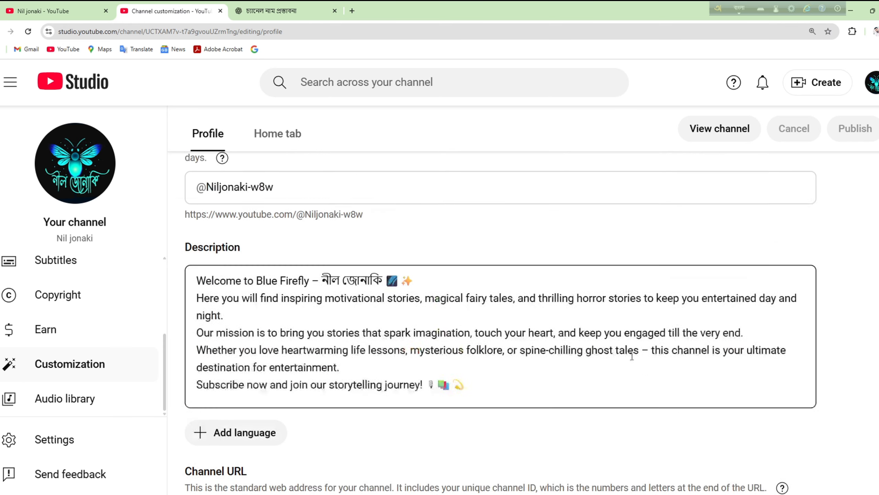
pyautogui.scroll(5, 644, 343)
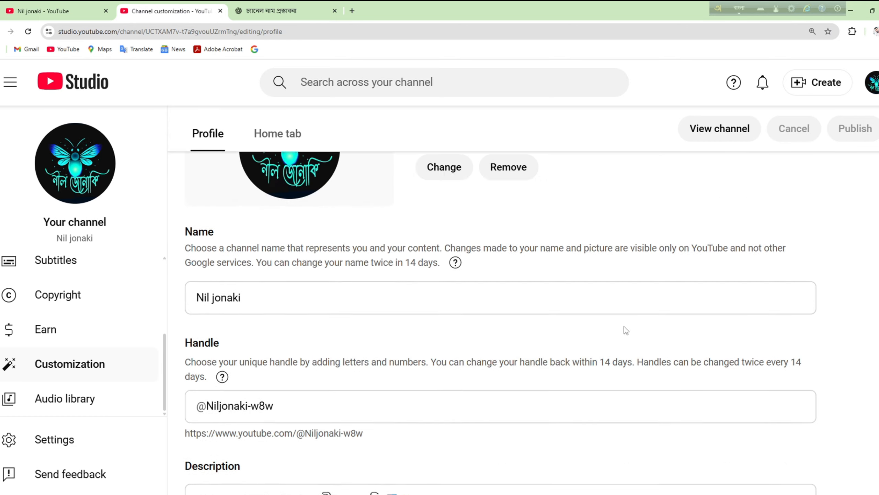
pyautogui.scroll(5, 620, 331)
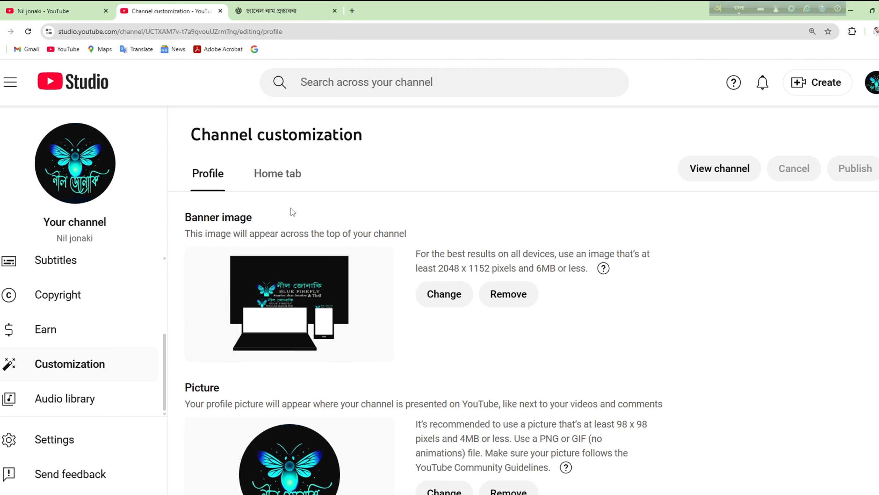
pyautogui.click(280, 175)
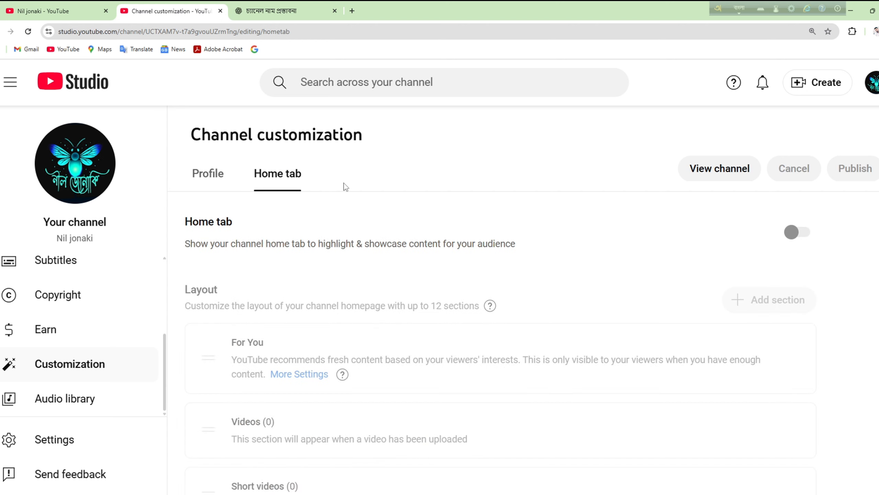
pyautogui.click(224, 178)
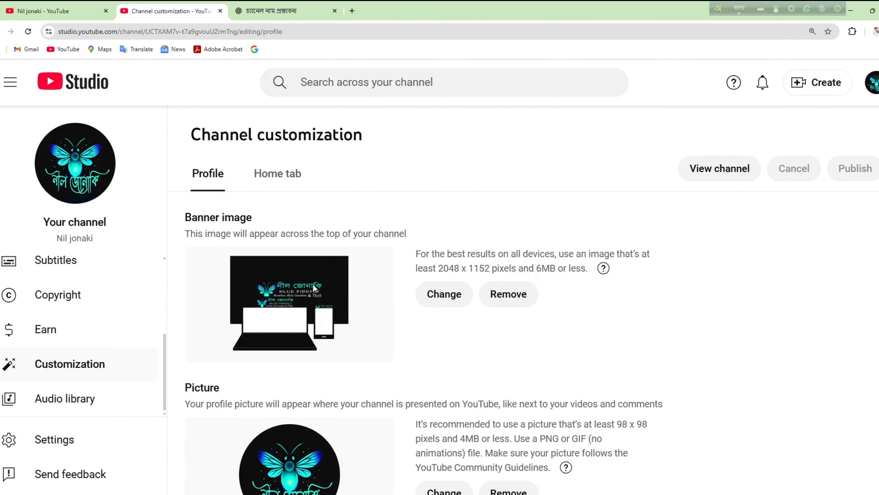
pyautogui.scroll(-10, 371, 320)
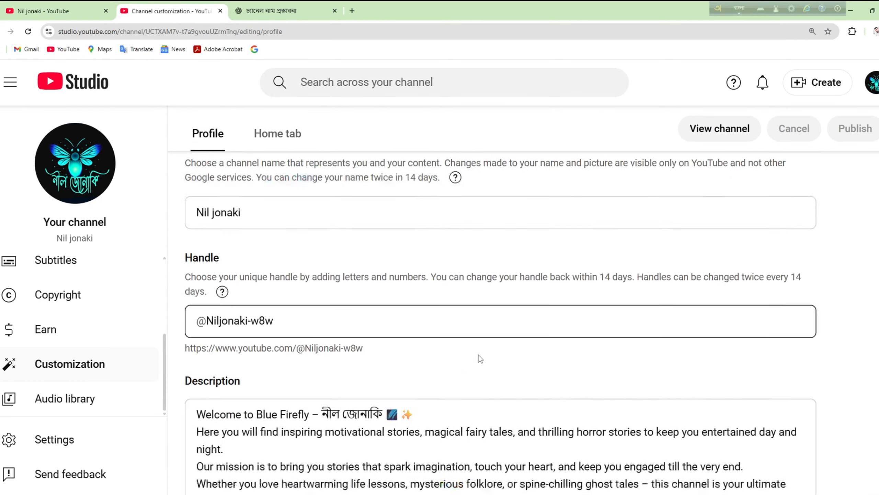
pyautogui.scroll(-6, 462, 339)
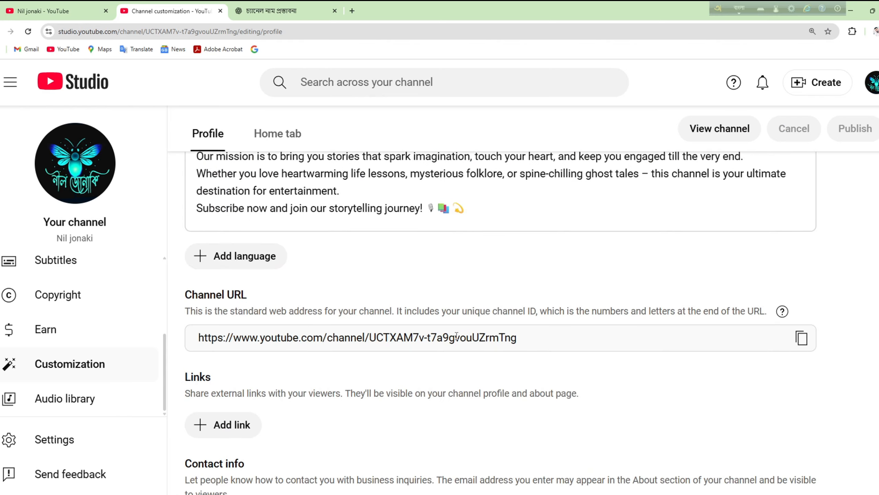
pyautogui.scroll(-5, 455, 336)
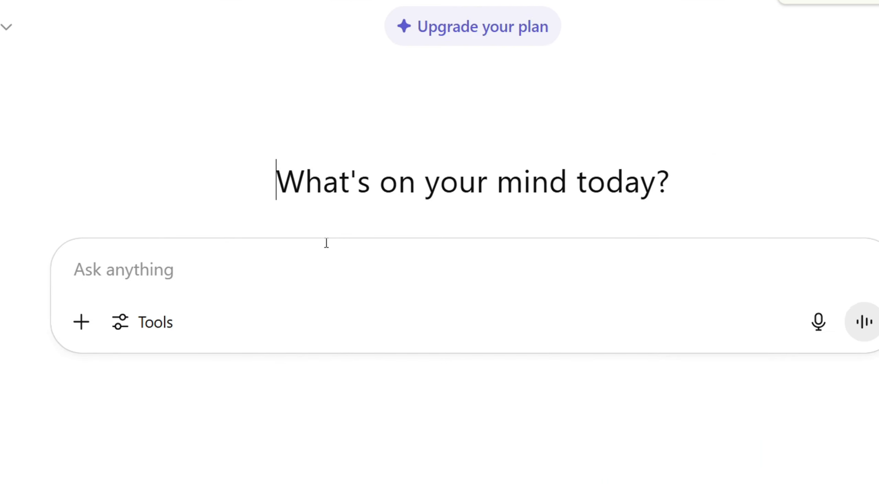
# Step: Send ChatGPT the Bengali prompt for a five-minute motivational speech and select the reply
pyautogui.write('৫ মিনিটের একটা হৃদয় স্পর্শ করা মোটিভেশনাল বক্তব্য লিখে দাও বাংলায়।')
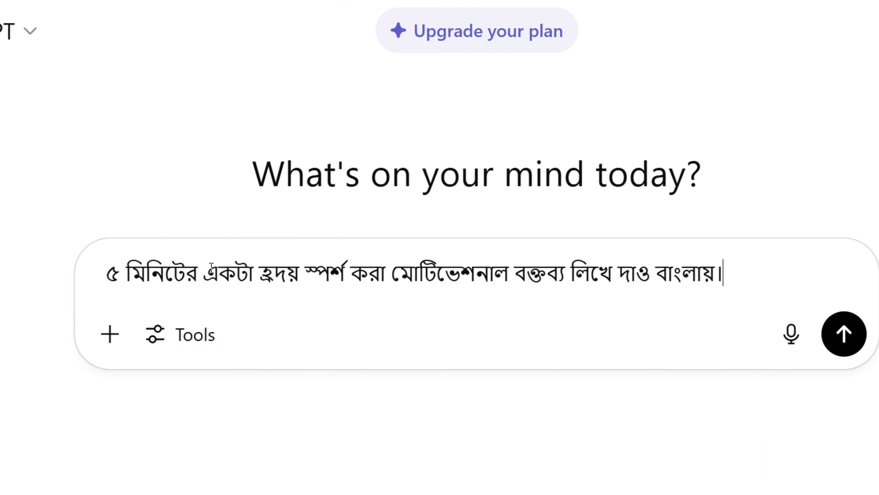
pyautogui.click(102, 277)
pyautogui.moveTo(125, 276); pyautogui.dragTo(730, 293)
pyautogui.click(845, 333)
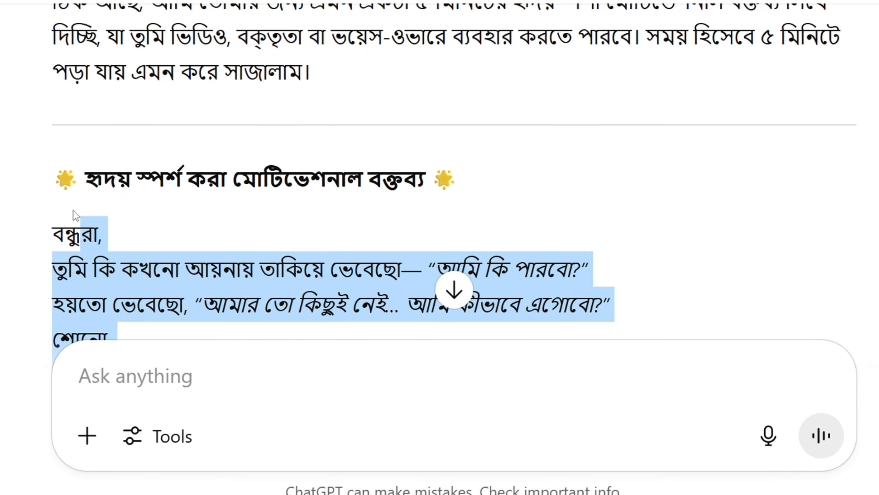
pyautogui.moveTo(76, 215); pyautogui.dragTo(48, 263)
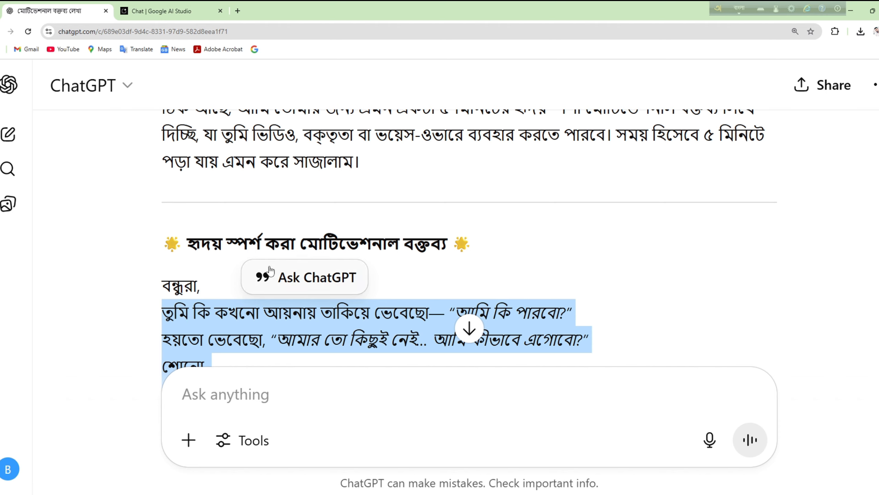
# Step: Search Google for 'ai studio' in a new tab and open Google AI Studio
pyautogui.click(237, 11)
pyautogui.click(299, 300)
pyautogui.write('ai s')
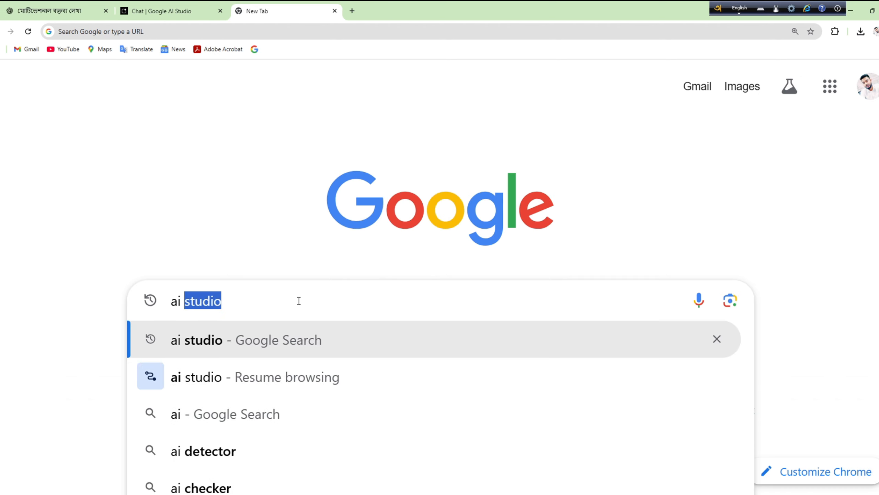
pyautogui.write('tudio')
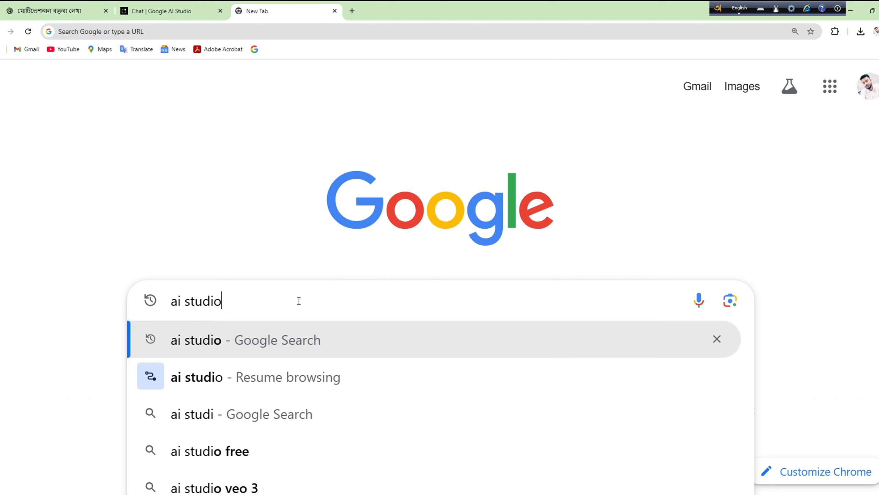
pyautogui.press('Return')
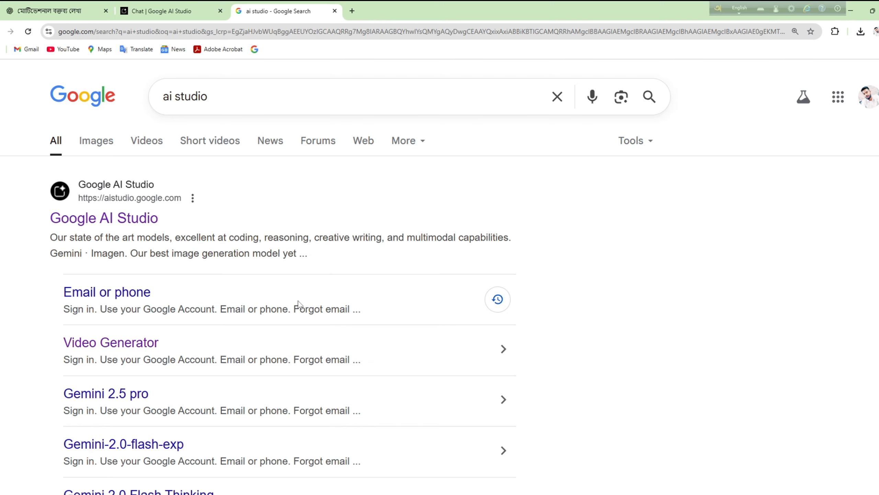
pyautogui.click(113, 219)
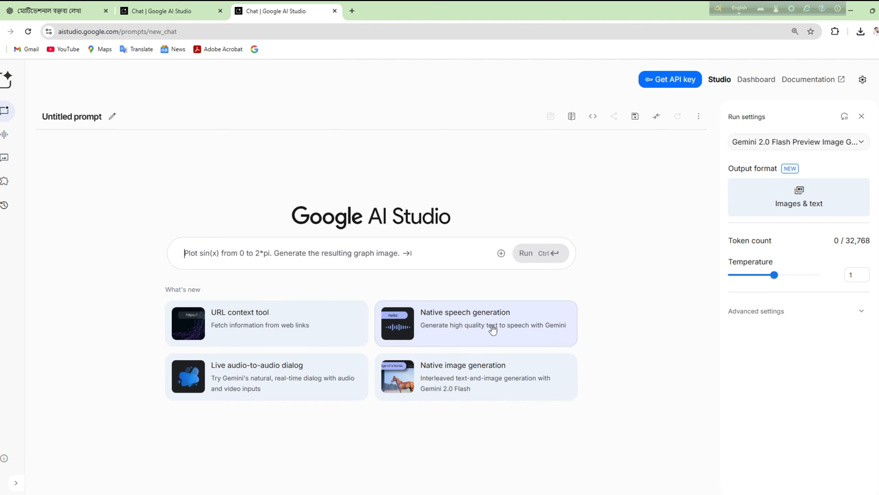
# Step: Set up single-speaker speech generation with the Inspirational / Motivational style and the pasted Bengali speech
pyautogui.hotkey('ctrl', '+')
pyautogui.hotkey('ctrl', '+')
pyautogui.hotkey('ctrl', '+')
pyautogui.hotkey('ctrl', '+')
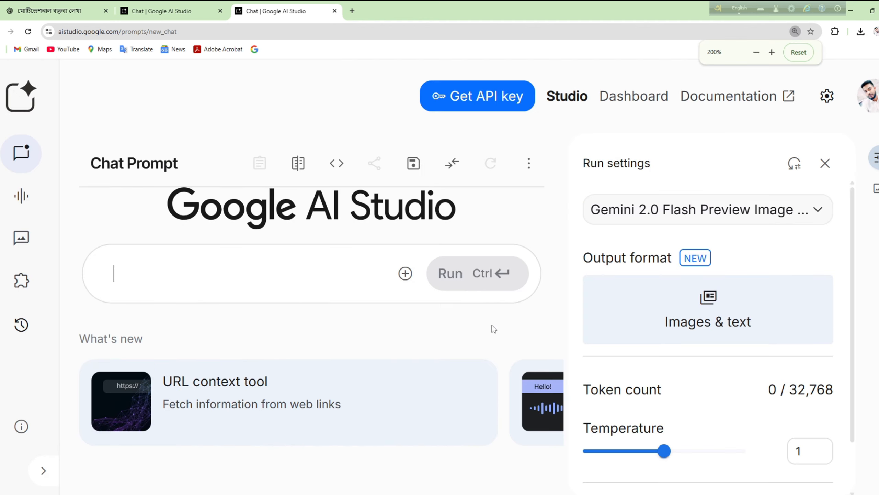
pyautogui.hotkey('ctrl', '-')
pyautogui.hotkey('ctrl', '-')
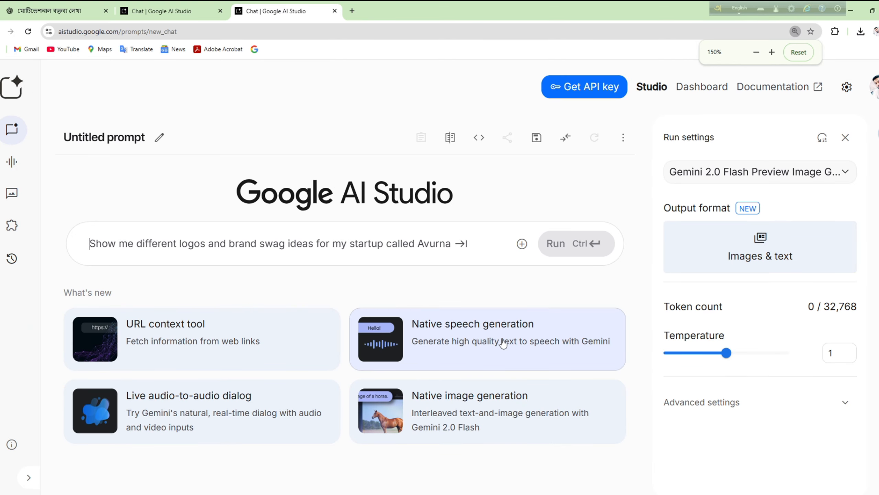
pyautogui.click(501, 343)
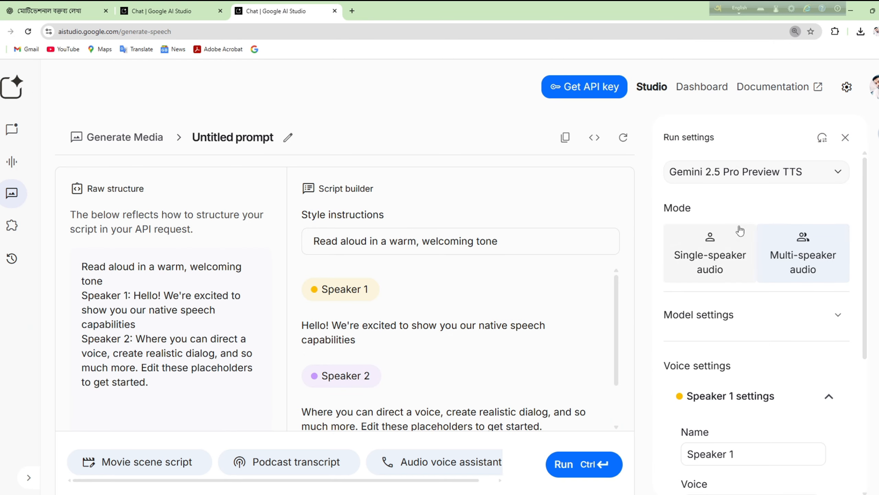
pyautogui.click(709, 274)
pyautogui.moveTo(277, 215); pyautogui.dragTo(77, 216)
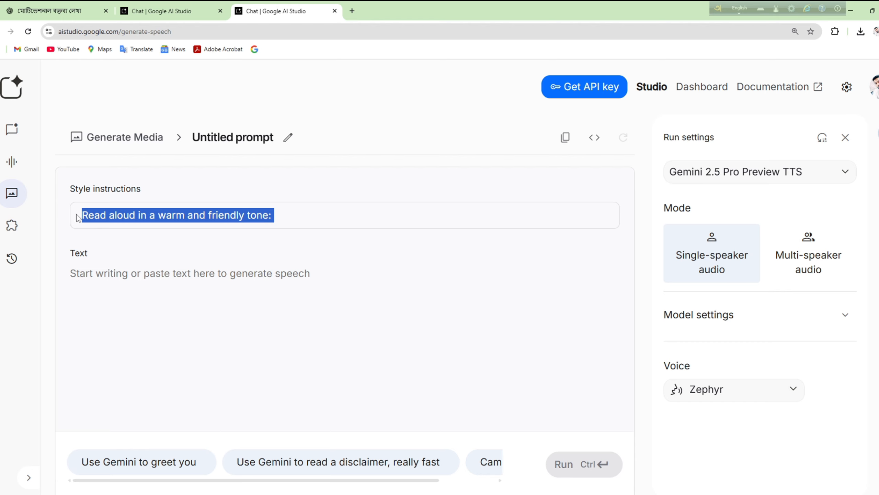
pyautogui.write('Style = Inspirational / Motivational')
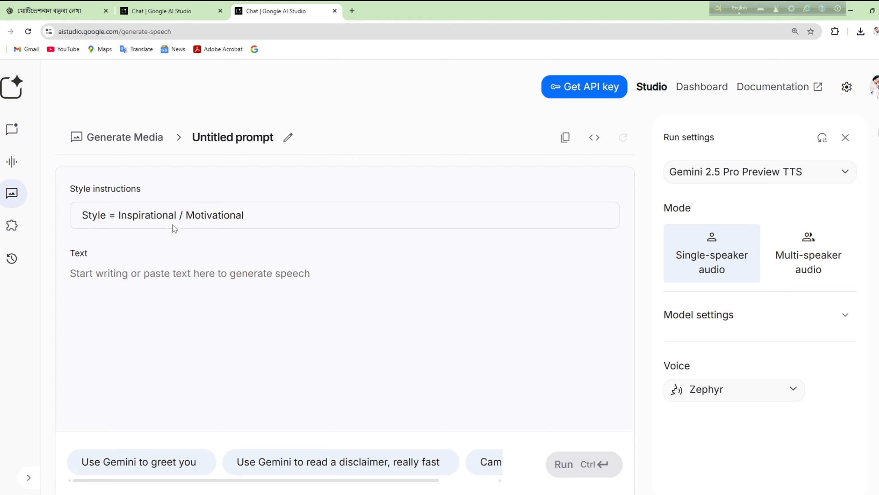
pyautogui.click(153, 274)
pyautogui.hotkey('ctrl', 'v')
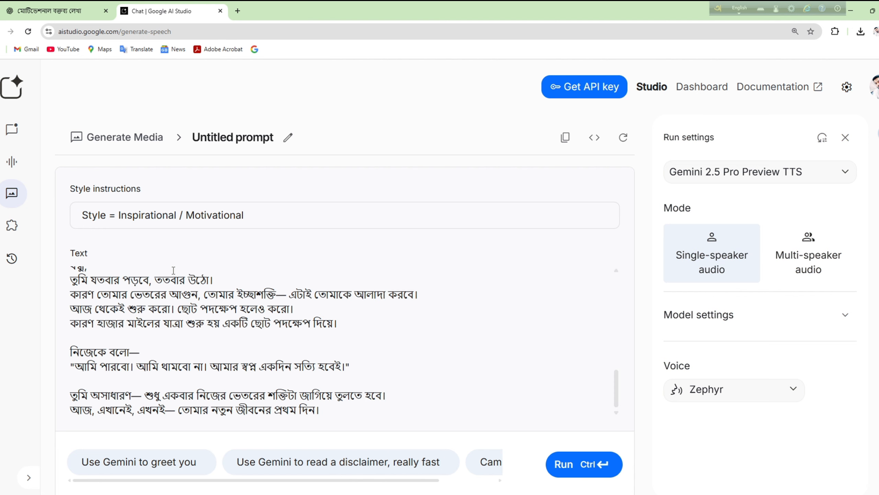
# Step: Pick the Puck voice and download the generated 2:07 audio as a WAV file
pyautogui.scroll(3, 168, 291)
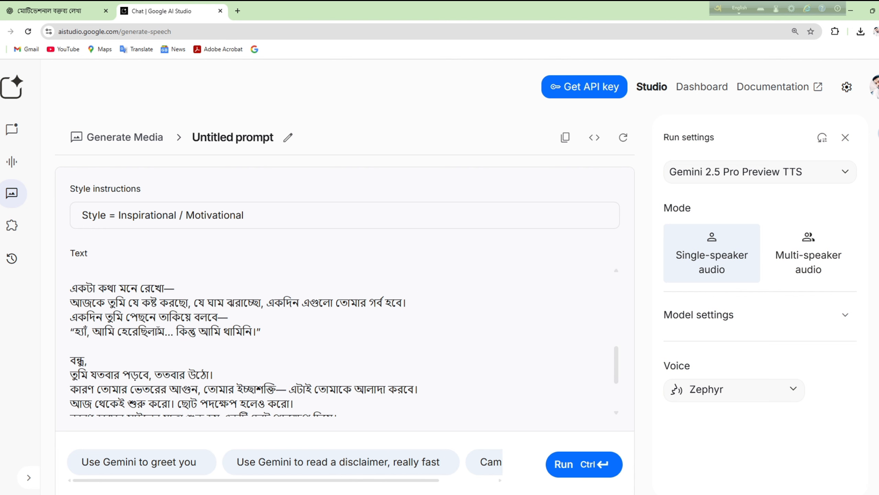
pyautogui.scroll(-3, 243, 340)
pyautogui.click(734, 389)
pyautogui.click(685, 242)
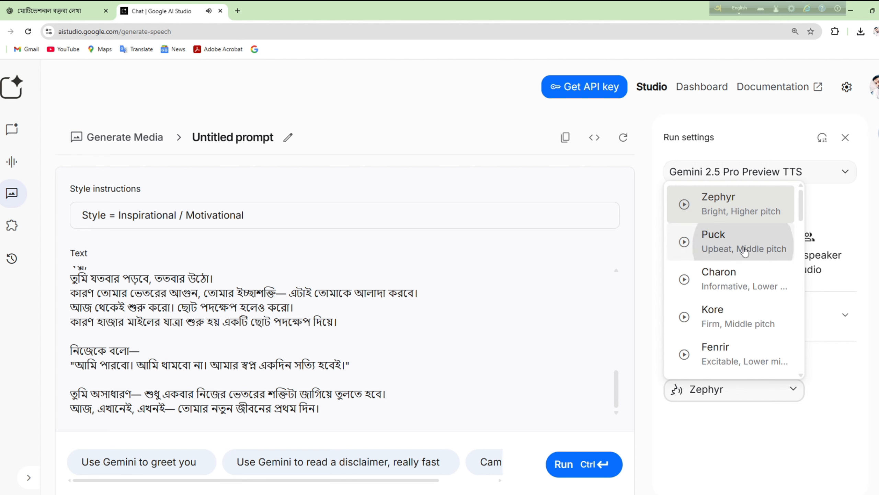
pyautogui.click(744, 247)
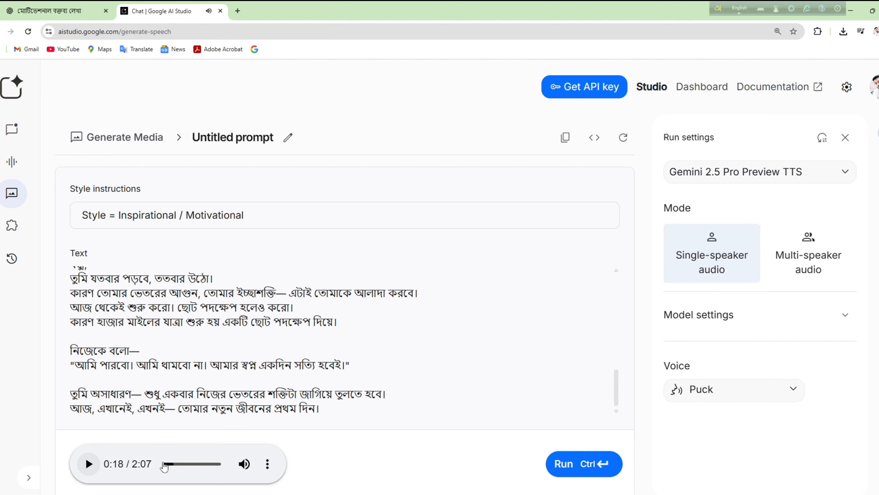
pyautogui.click(268, 464)
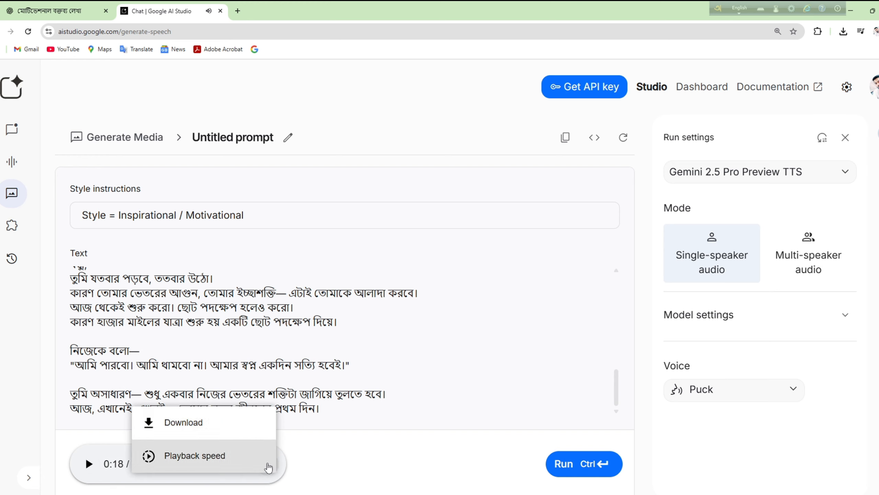
pyautogui.click(224, 426)
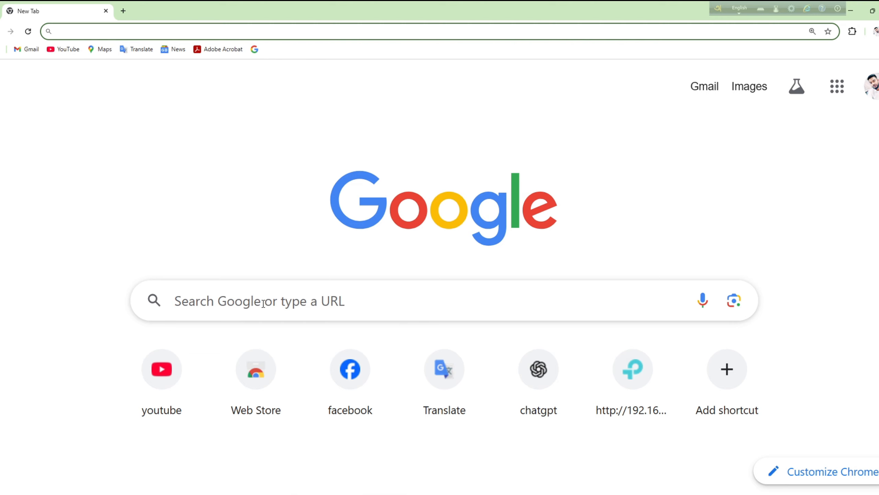
# Step: Search YouTube for 'copyright free nature video for motivation' and play the no-copyright drone footage result
pyautogui.click(156, 367)
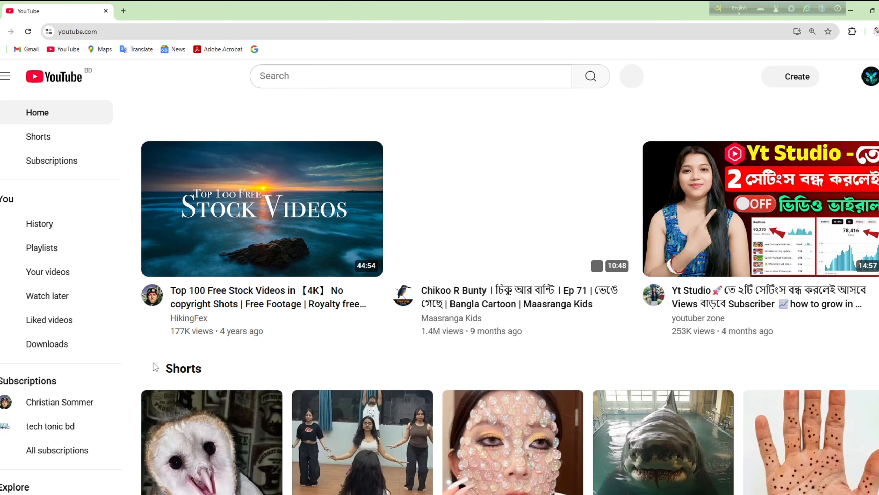
pyautogui.click(385, 77)
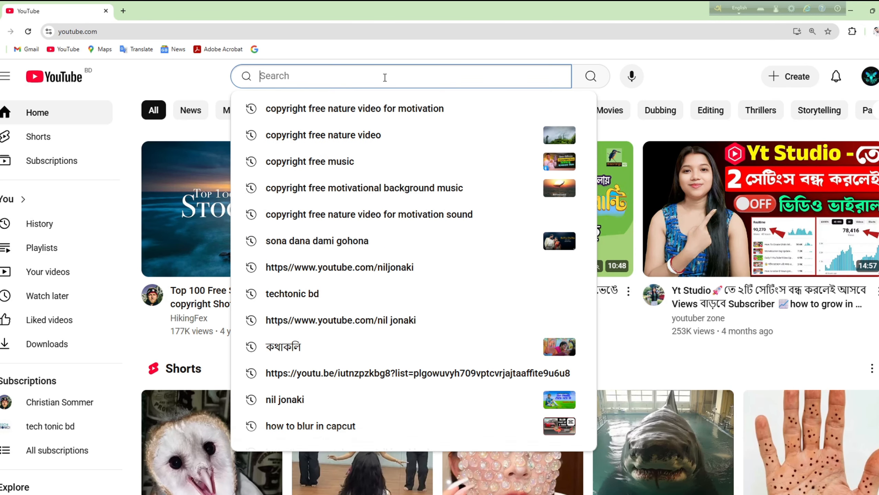
pyautogui.write('copyright free nature video for motivation')
pyautogui.press('Return')
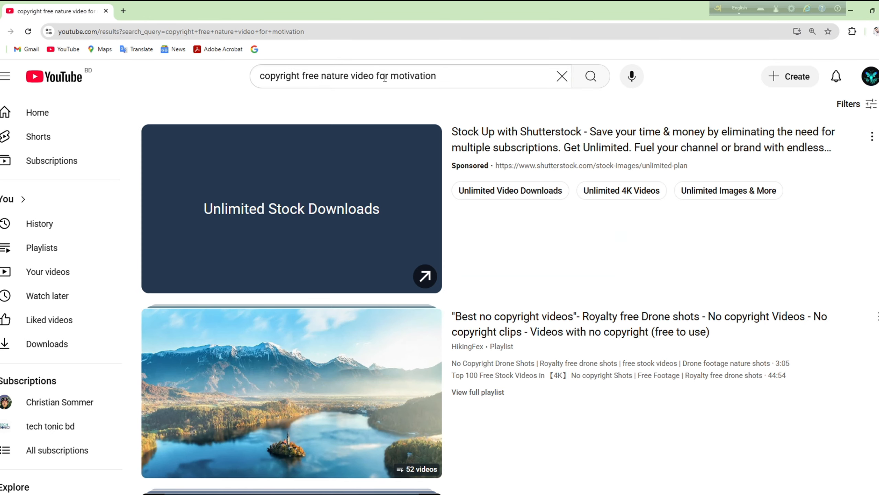
pyautogui.scroll(-3, 328, 296)
pyautogui.click(328, 297)
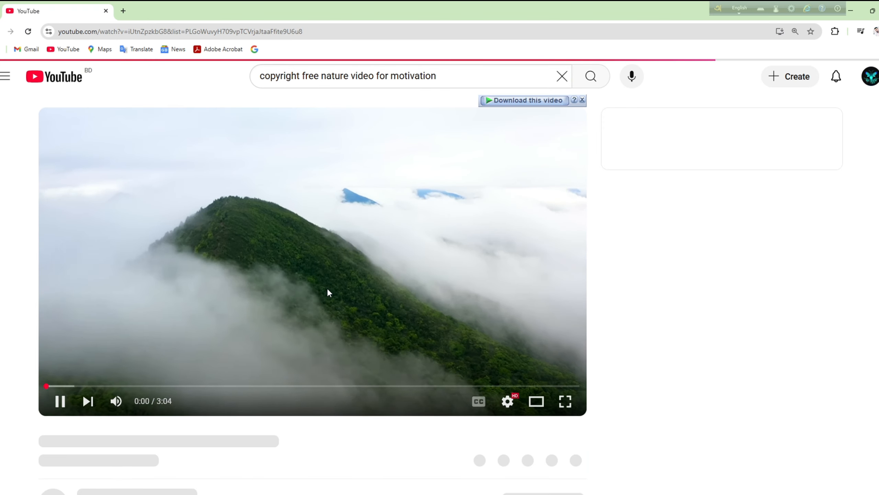
# Step: Pause the drone video and read the download link and Important Usage Notice in its description
pyautogui.scroll(-1, 326, 287)
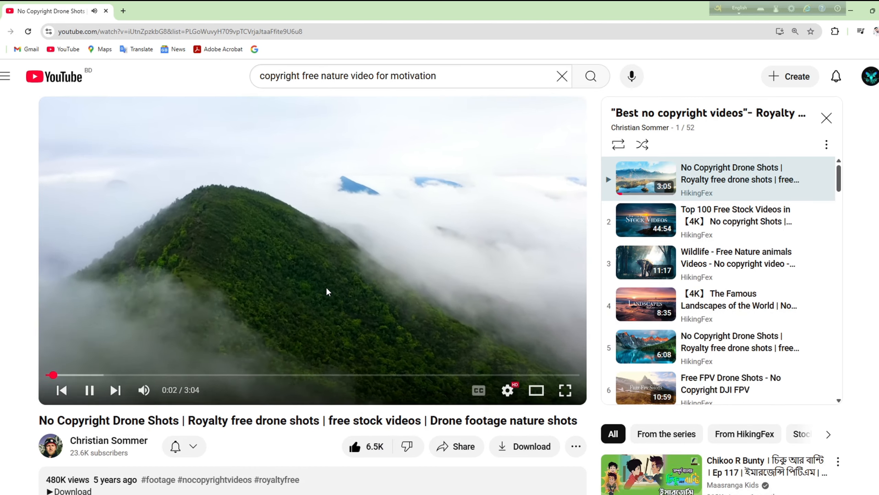
pyautogui.click(325, 212)
pyautogui.scroll(-2, 323, 389)
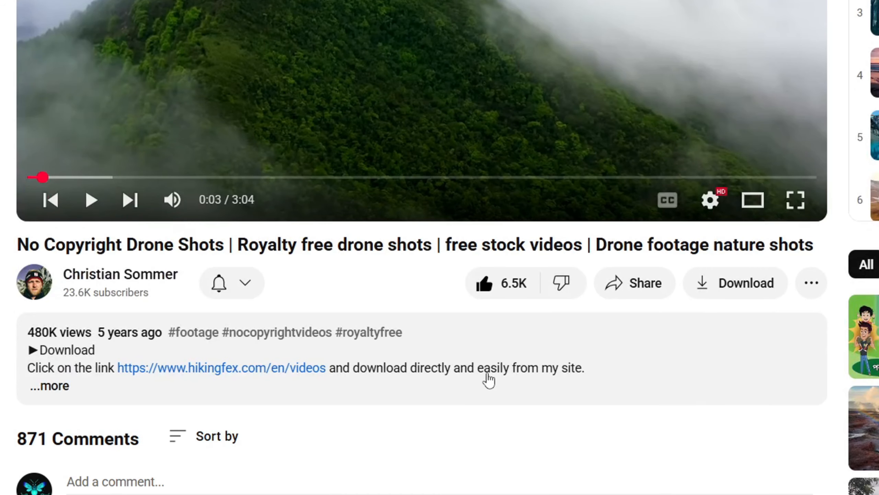
pyautogui.click(357, 378)
pyautogui.scroll(-1, 388, 372)
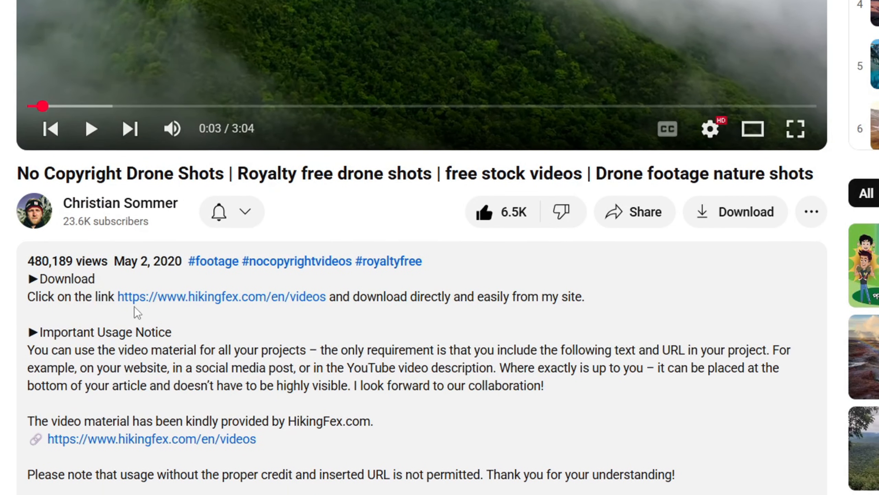
pyautogui.moveTo(31, 296); pyautogui.dragTo(577, 310)
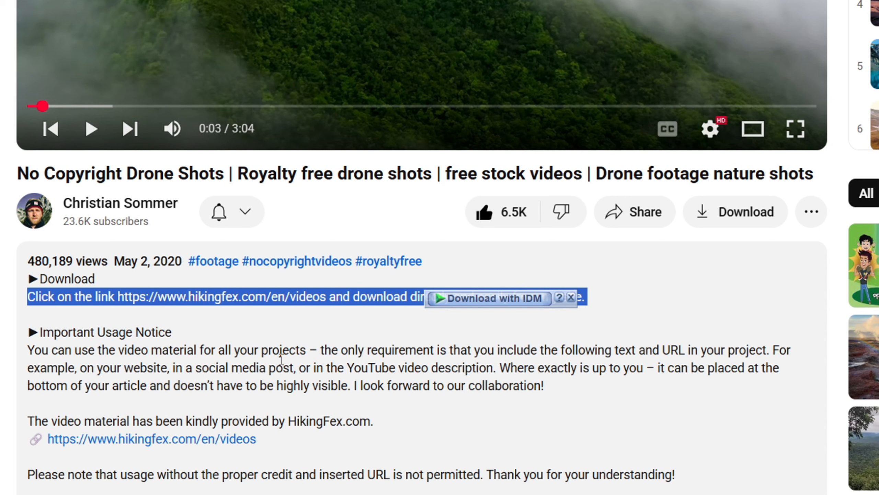
pyautogui.click(496, 332)
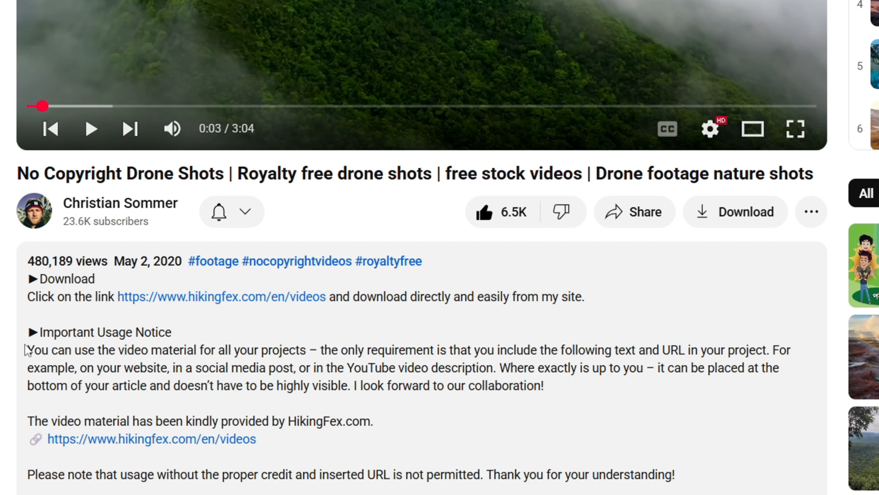
pyautogui.moveTo(26, 327); pyautogui.dragTo(550, 391)
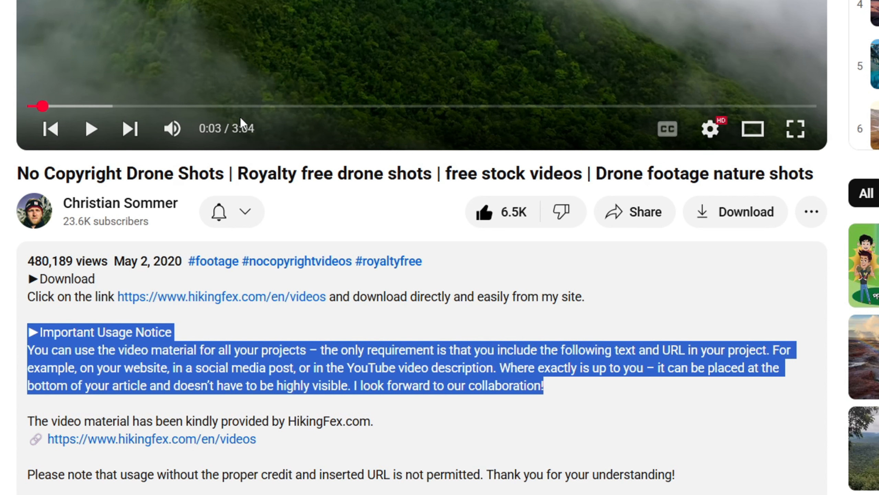
# Step: Download the video as 1080p MP4 and name the new desktop folder MY CHANNEL
pyautogui.scroll(5, 301, 258)
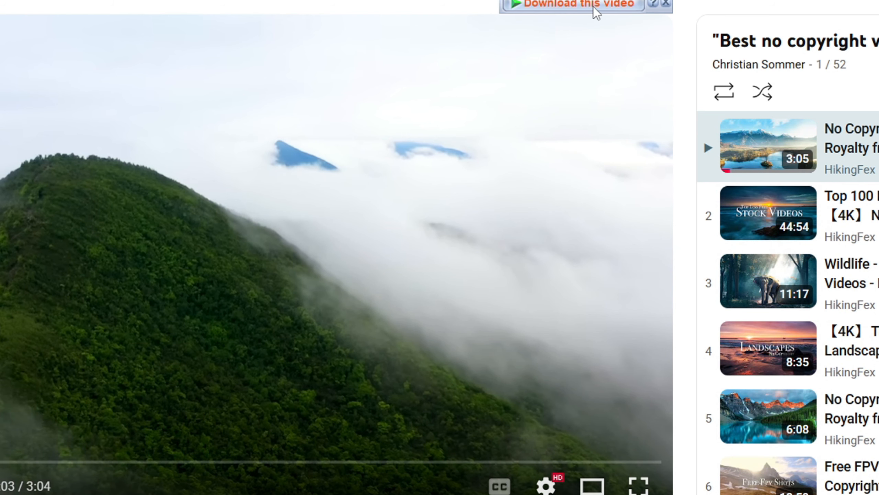
pyautogui.click(593, 7)
pyautogui.click(633, 44)
pyautogui.click(457, 322)
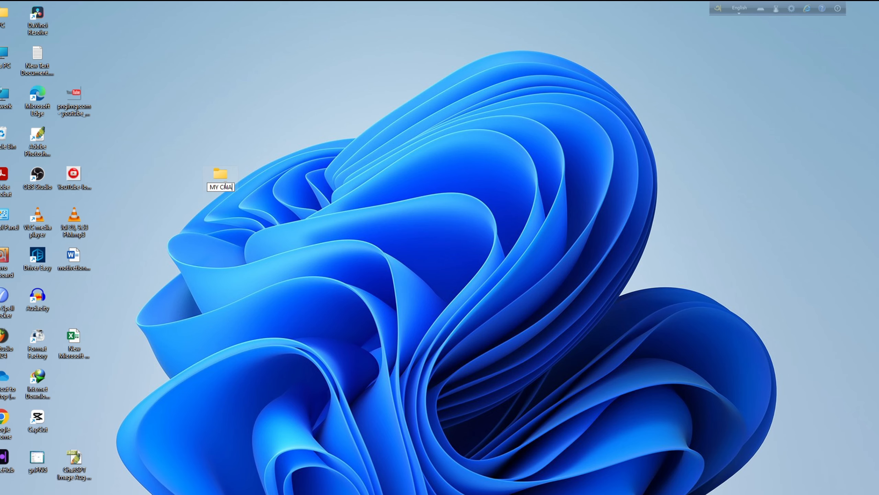
pyautogui.write('NNEL')
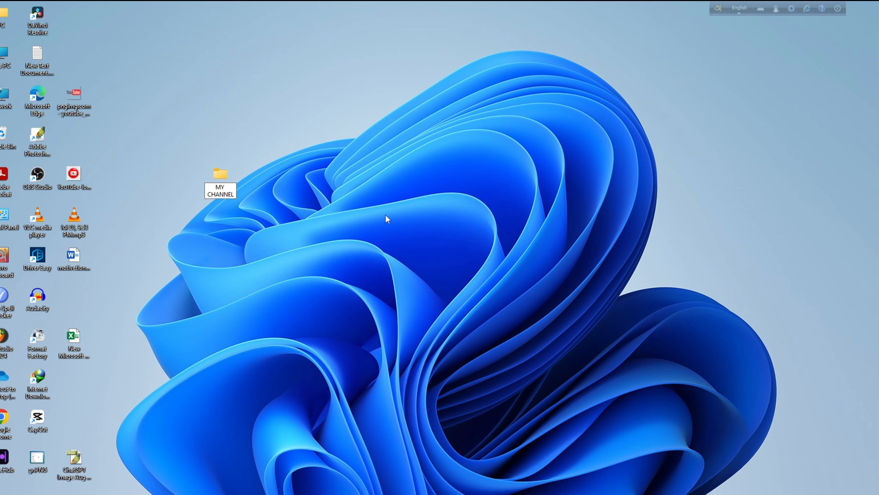
# Step: Confirm the MY CHANNEL folder name and open its 1st video folder
pyautogui.press('Return')
pyautogui.doubleClick(218, 184)
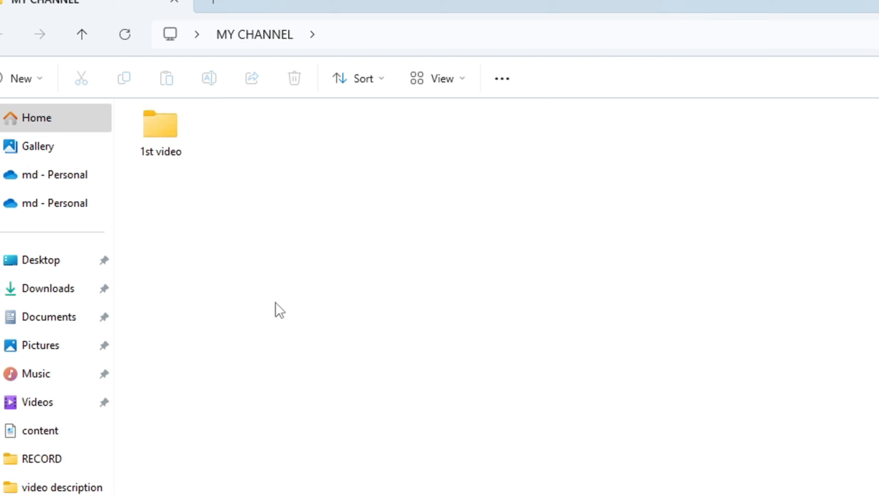
pyautogui.keyDown('ctrl'); pyautogui.scroll(3, 275, 303); pyautogui.keyUp('ctrl')
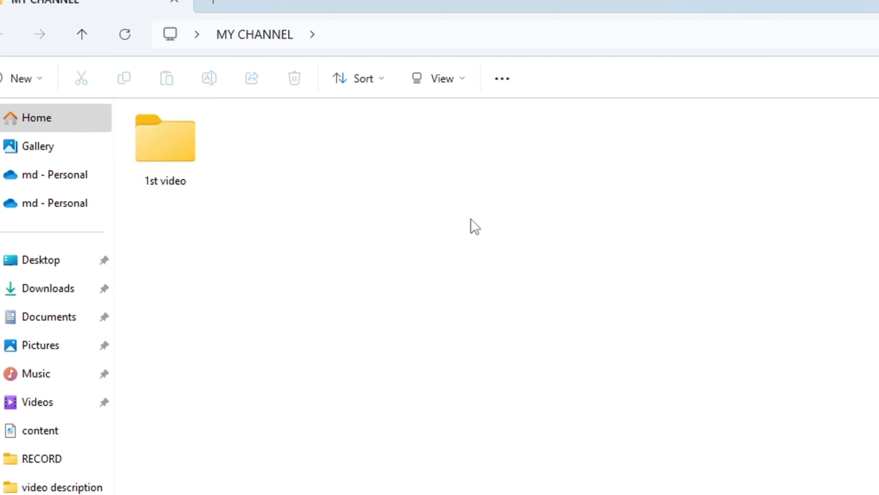
pyautogui.doubleClick(161, 172)
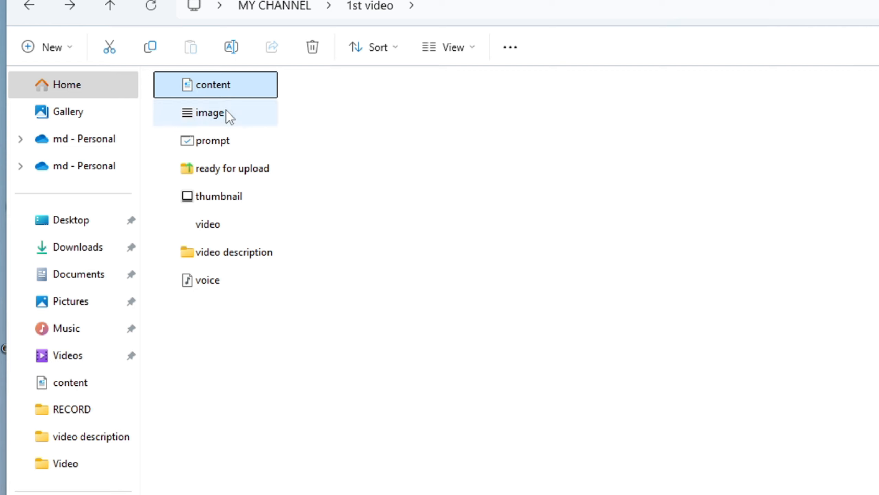
# Step: Look over the image, prompt, ready for upload and thumbnail subfolders, then find the drone MP4 in video
pyautogui.click(225, 110)
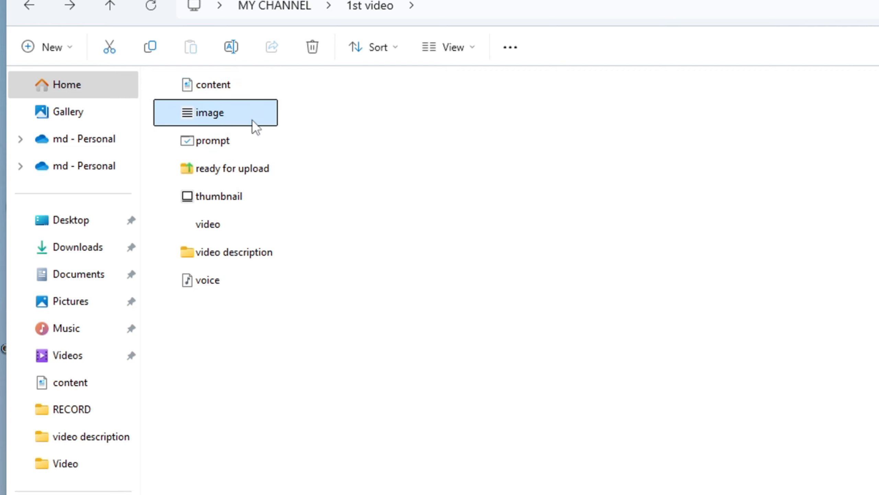
pyautogui.click(232, 143)
pyautogui.click(258, 172)
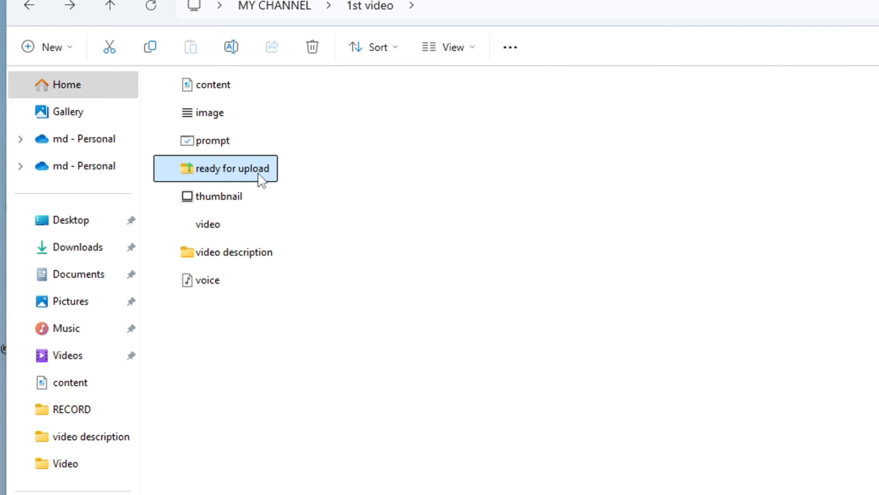
pyautogui.click(253, 190)
pyautogui.doubleClick(237, 225)
pyautogui.click(139, 87)
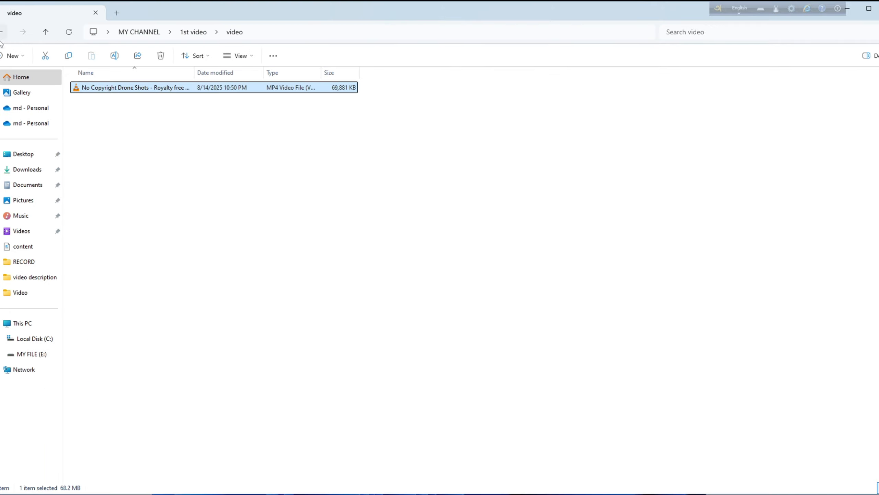
pyautogui.scroll(3, 100, 128)
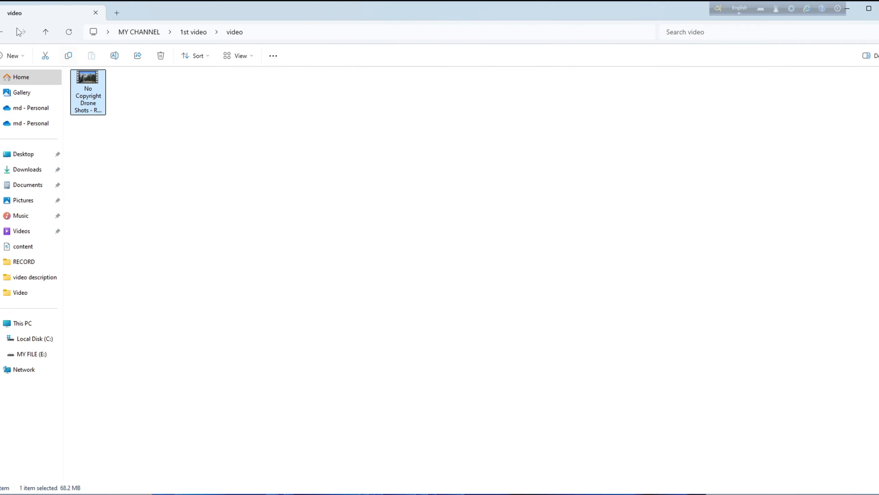
# Step: Check the credit document in video description and the voice folder, then return to MY CHANNEL
pyautogui.click(2, 32)
pyautogui.doubleClick(109, 173)
pyautogui.doubleClick(104, 88)
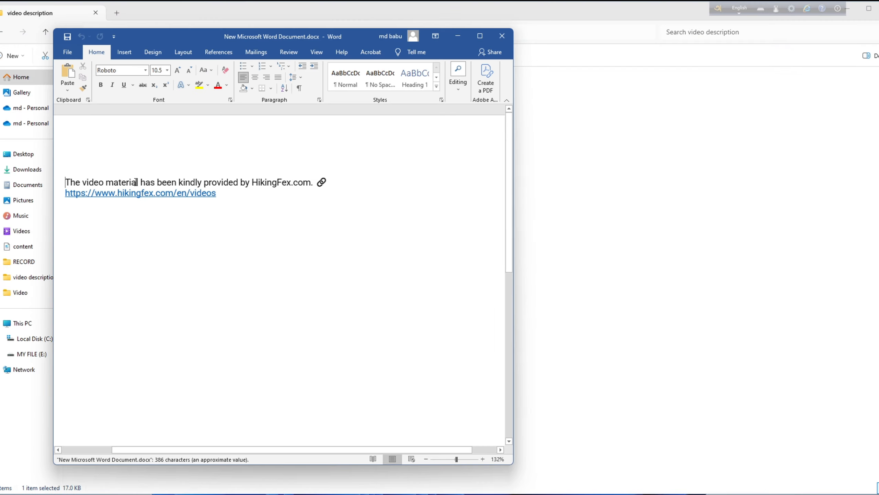
pyautogui.click(507, 37)
pyautogui.click(2, 33)
pyautogui.doubleClick(110, 190)
pyautogui.click(107, 87)
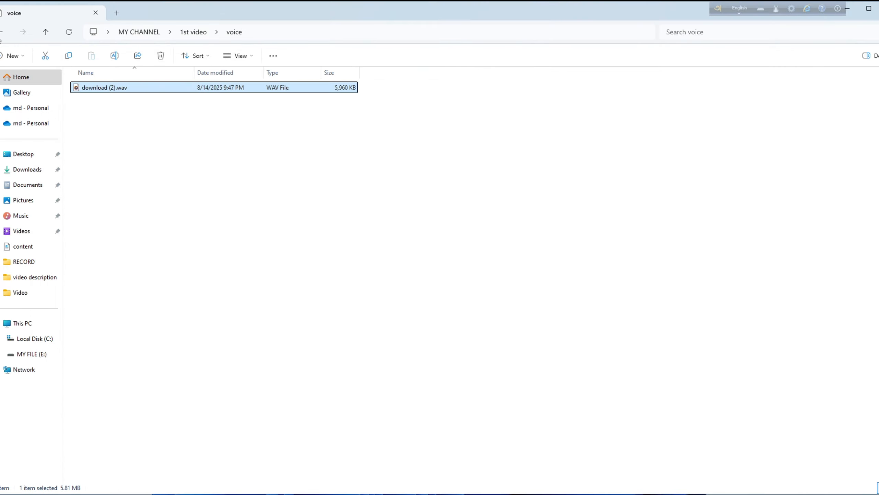
pyautogui.click(3, 33)
pyautogui.click(2, 33)
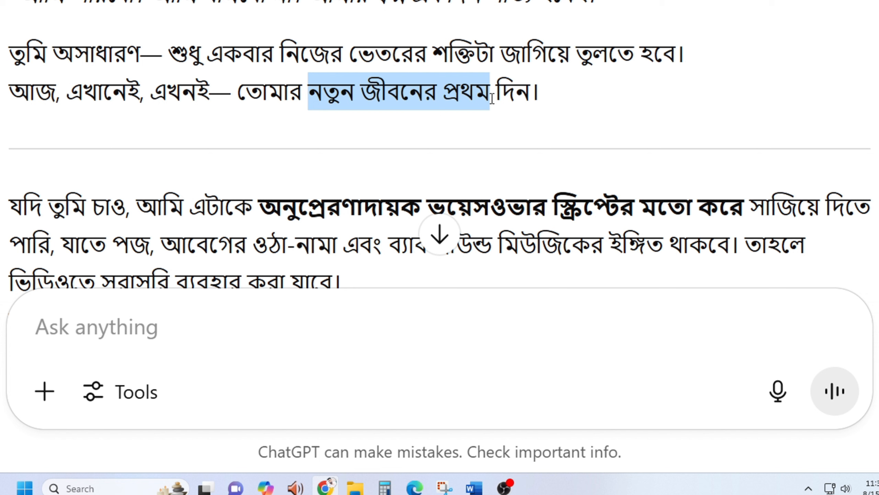
# Step: Ask ChatGPT in Bengali to create a thumbnail for the video titled নতুন জীবনের প্রথম দিন
pyautogui.moveTo(489, 92); pyautogui.dragTo(530, 92)
pyautogui.hotkey('ctrl', 'c')
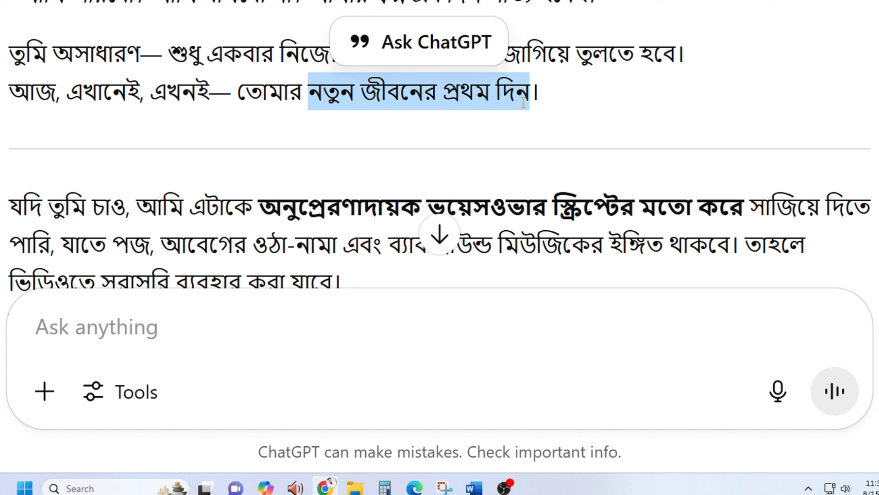
pyautogui.click(256, 330)
pyautogui.hotkey('ctrl', 'v')
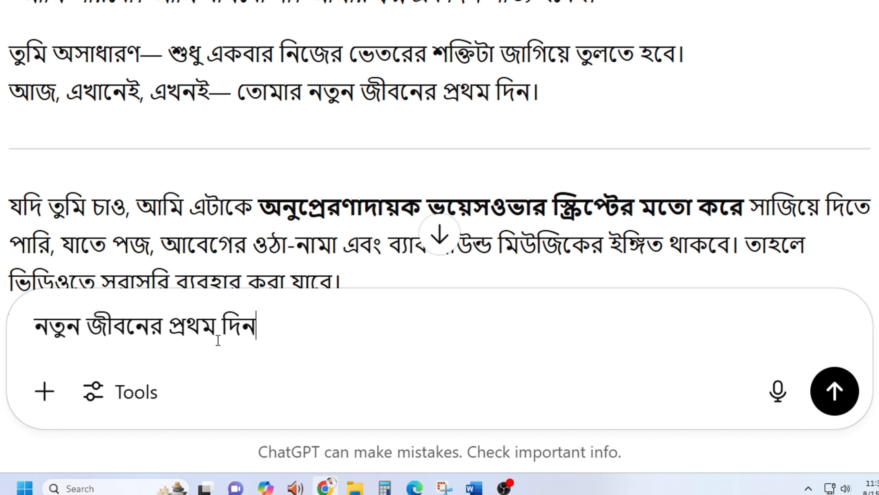
pyautogui.write("''")
pyautogui.click(32, 320)
pyautogui.write("''")
pyautogui.click(313, 328)
pyautogui.write('et')
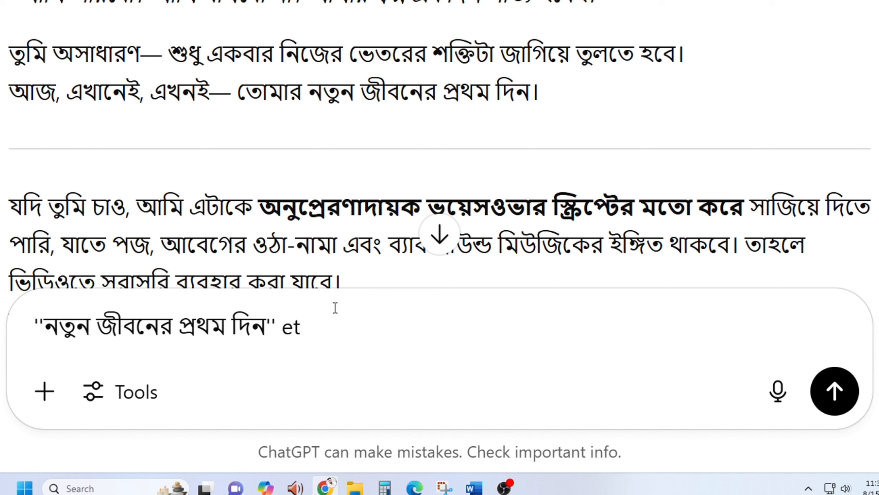
pyautogui.press('BackSpace')
pyautogui.press('BackSpace')
pyautogui.write('এটা আমার ভিডিওর টাইট')
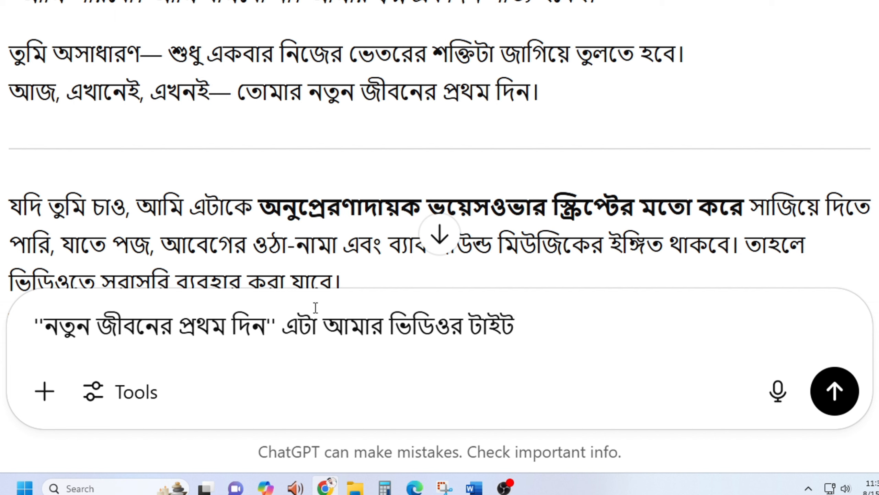
pyautogui.write('েল')
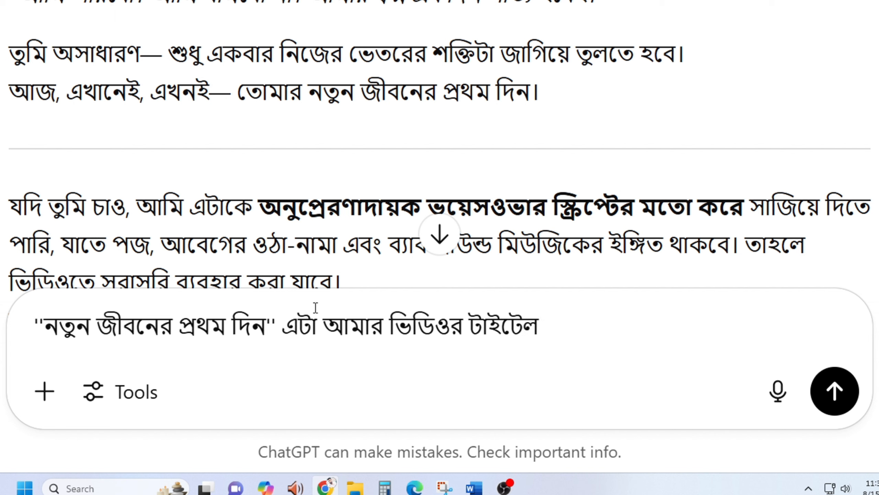
pyautogui.write(' । এক')
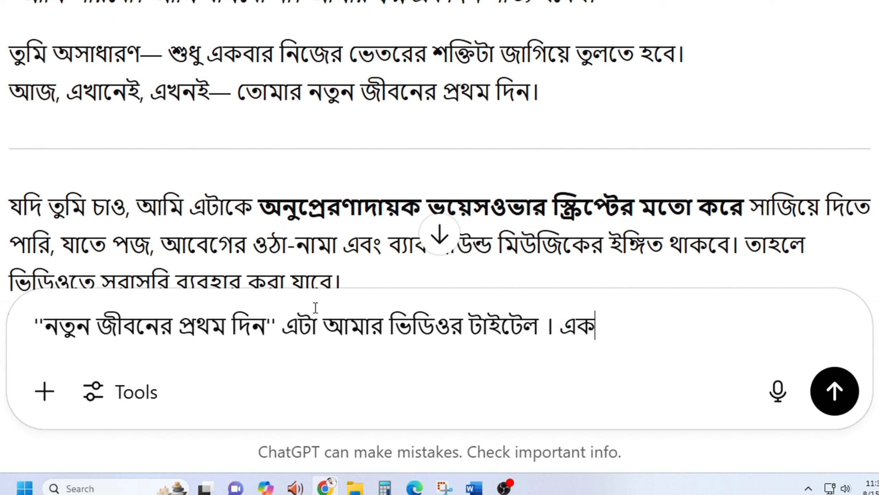
pyautogui.write('ন আমাকে এক্ট')
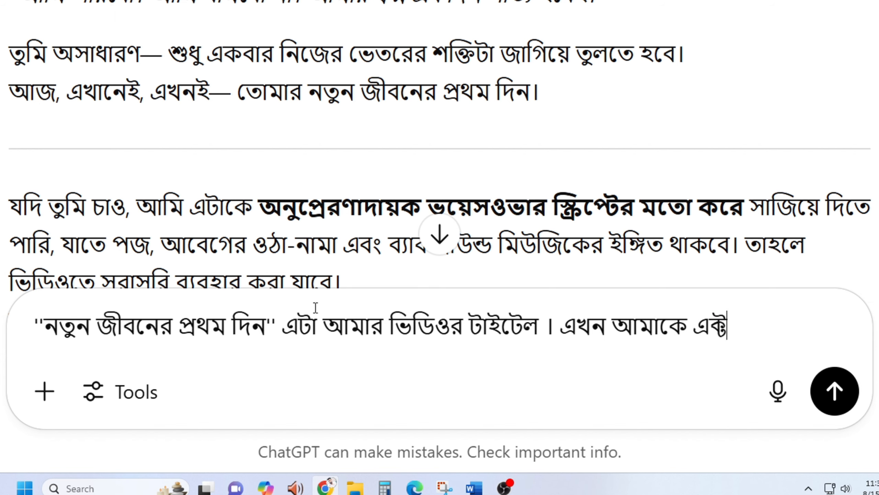
pyautogui.write('া থাম্বনেইল তৈরি করে')
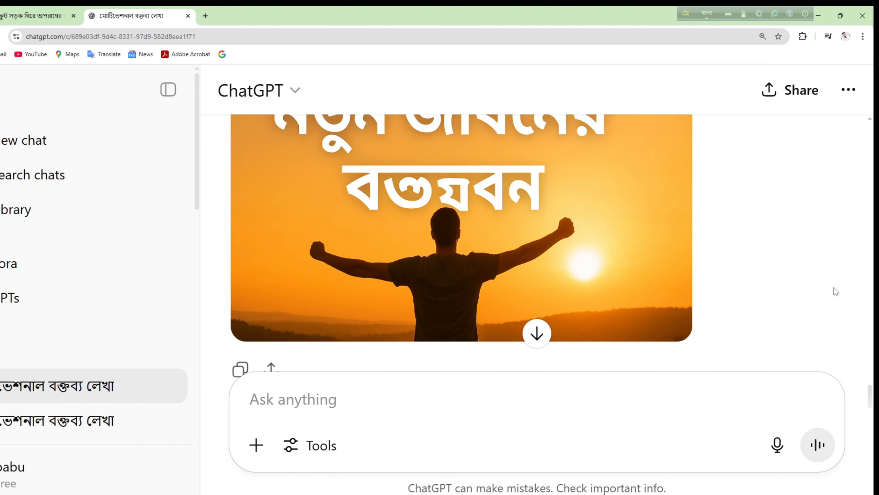
# Step: Download the thumbnail image ChatGPT generated
pyautogui.scroll(3, 632, 326)
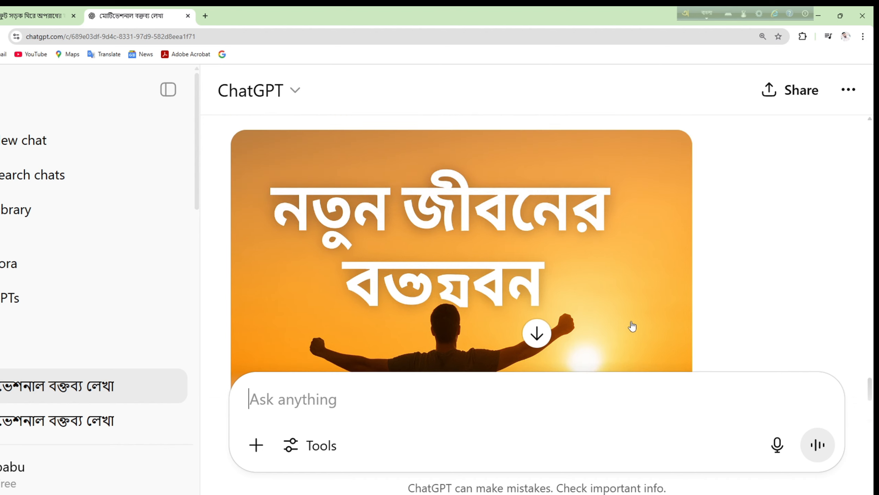
pyautogui.scroll(-2, 630, 324)
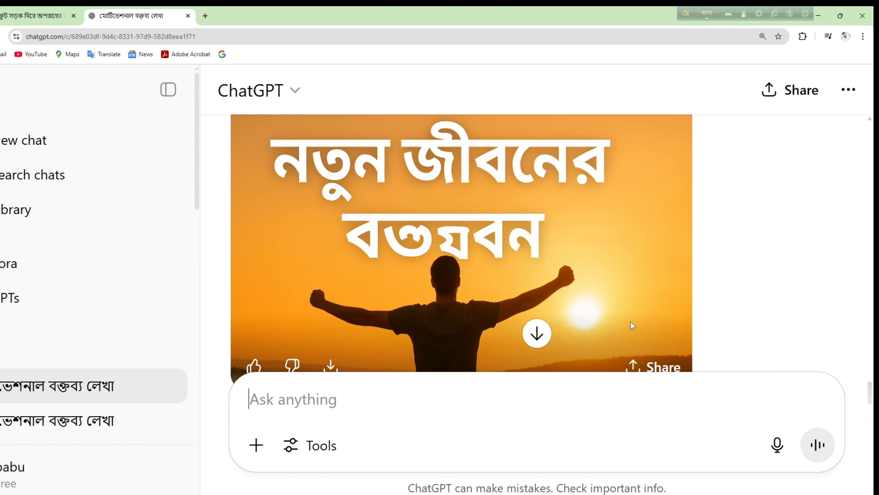
pyautogui.scroll(-2, 631, 322)
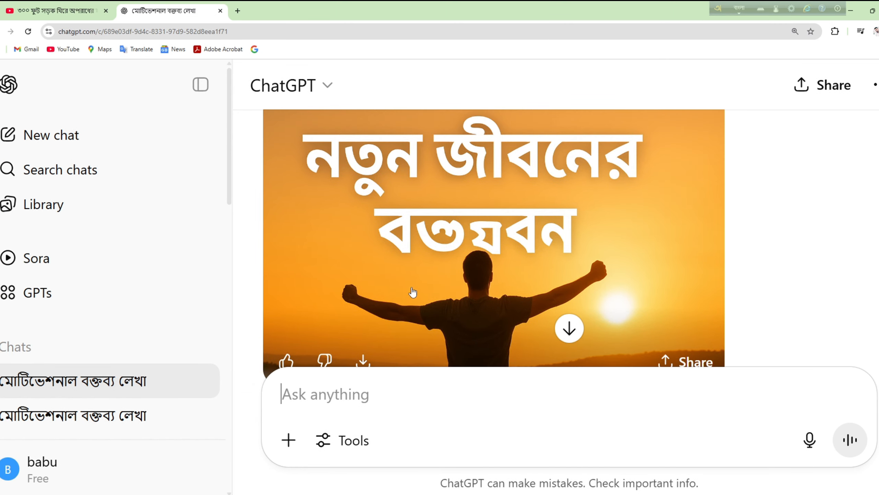
pyautogui.scroll(-2, 412, 292)
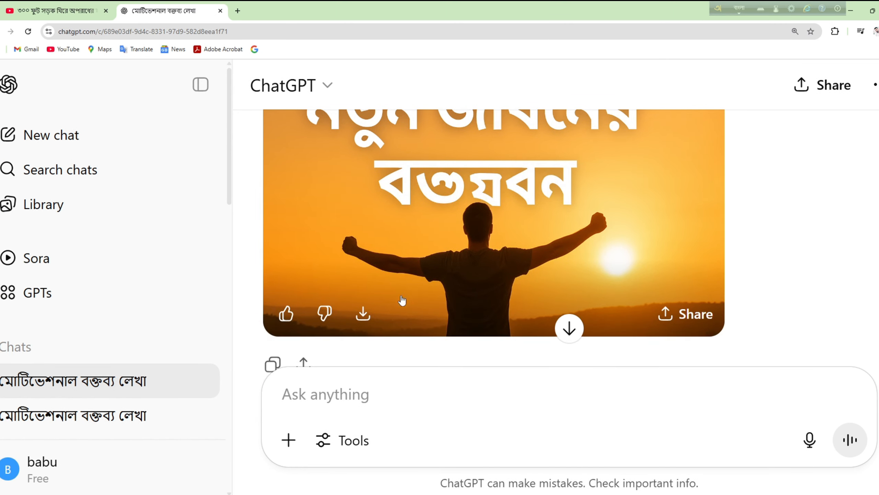
pyautogui.click(363, 313)
pyautogui.scroll(-3, 511, 261)
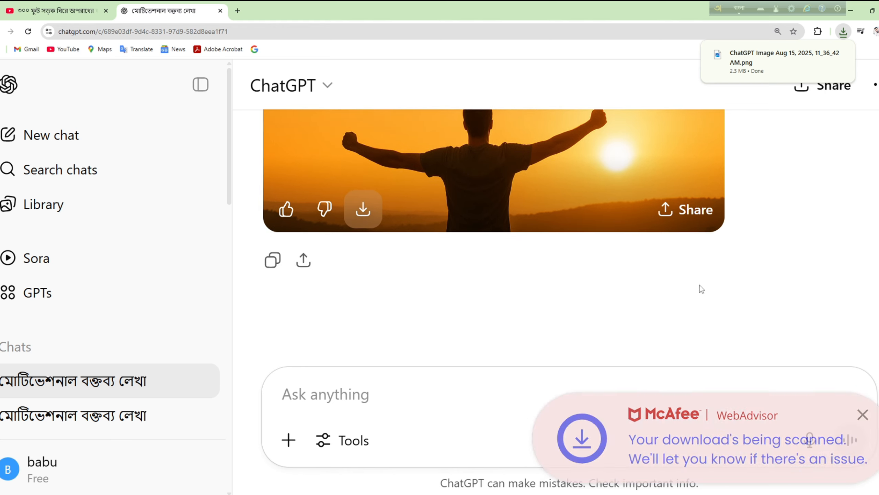
# Step: Request an upload title, description, keywords and tags, and scroll through ChatGPT's reply
pyautogui.click(401, 407)
pyautogui.write('এই ভিডিও আপলোড করার জন্য টাইটেল, ডেস্ক্রিপশন, কীওয়ারড, ট্যাগ সাজিয়ে দাও যেন কপি পেস্ট করতে পারি')
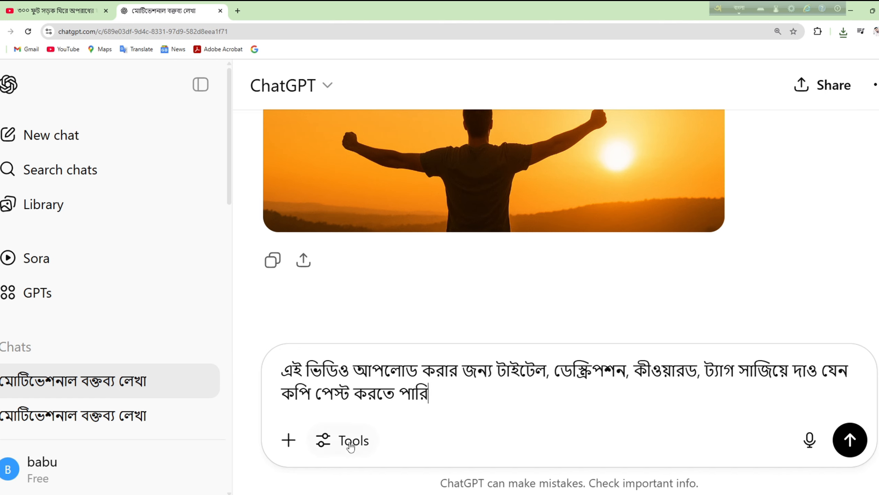
pyautogui.press('Return')
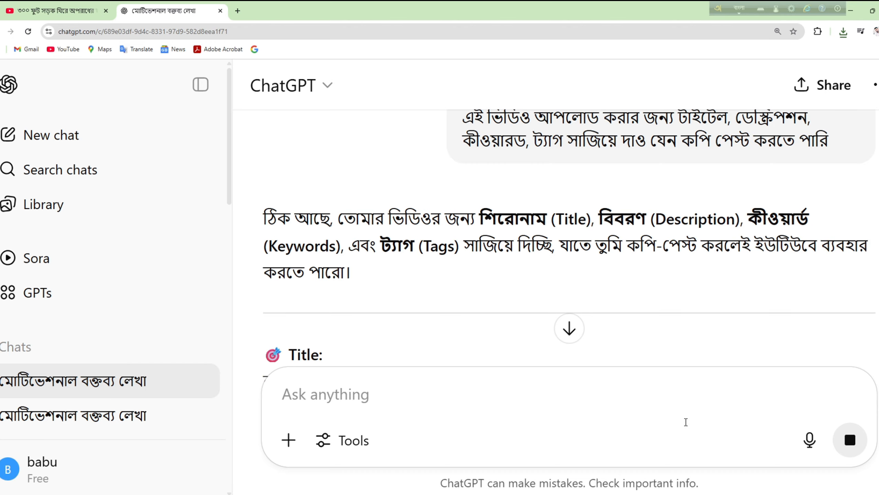
pyautogui.scroll(-7, 400, 260)
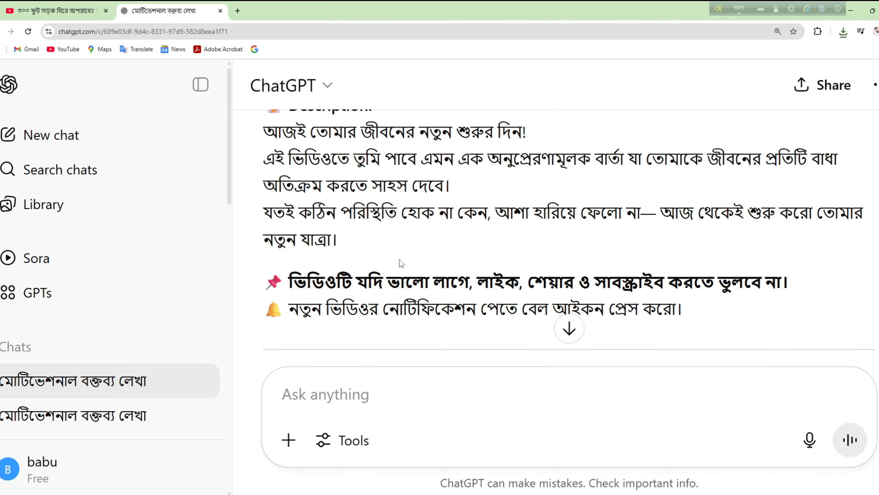
pyautogui.hotkey('ctrl', '-')
pyautogui.scroll(-3, 399, 259)
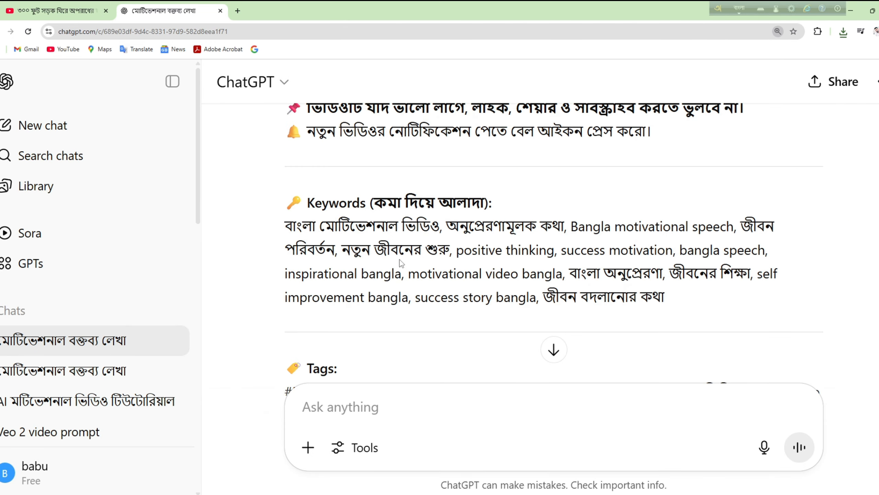
pyautogui.moveTo(285, 198); pyautogui.dragTo(285, 218)
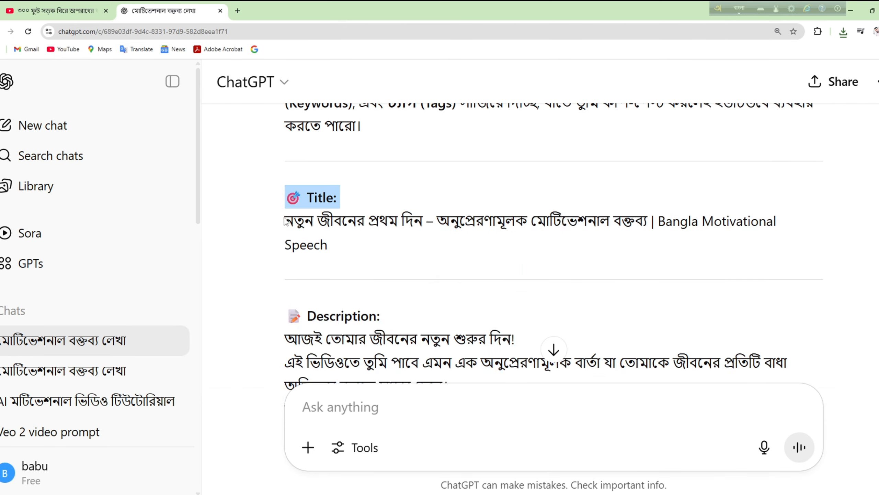
pyautogui.scroll(-5, 286, 222)
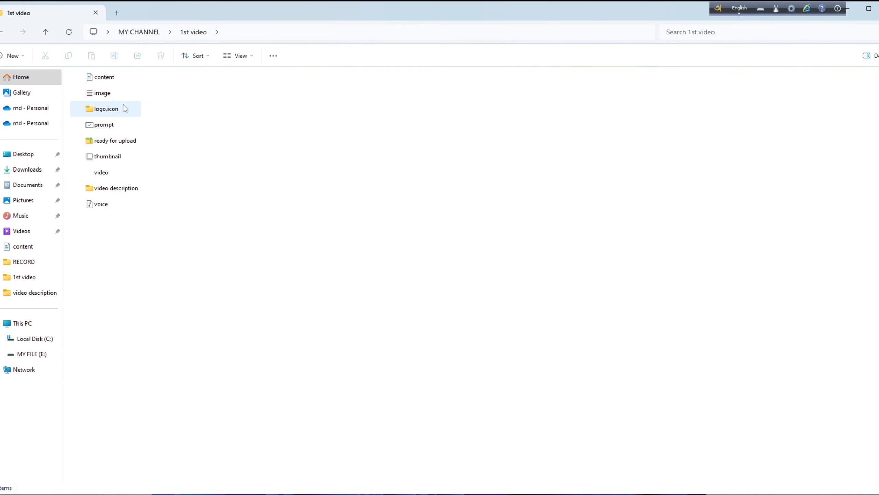
# Step: Open the downloaded thumbnail PNG in Adobe Photoshop
pyautogui.doubleClick(138, 187)
pyautogui.click(147, 88)
pyautogui.doubleClick(147, 88)
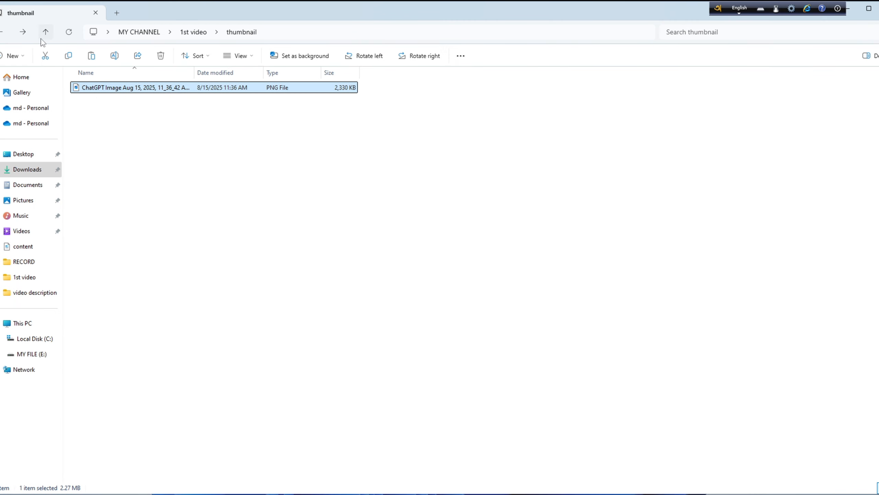
pyautogui.rightClick(122, 90)
pyautogui.moveTo(185, 138)
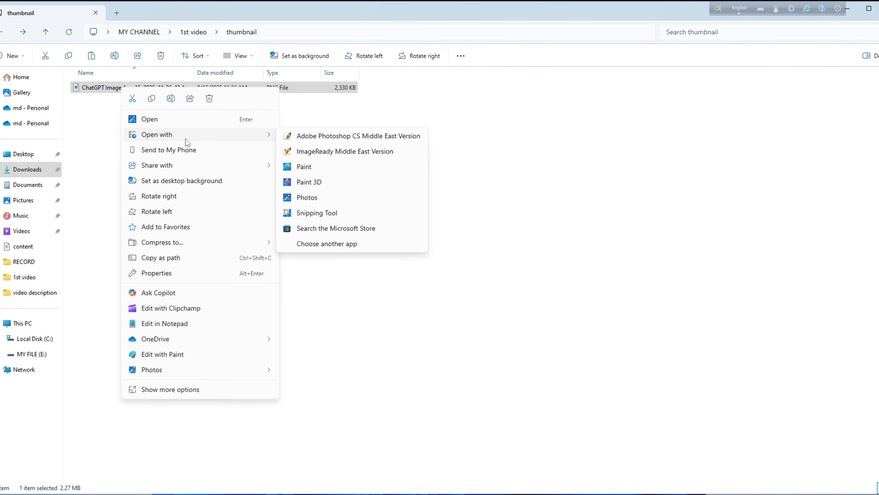
pyautogui.click(349, 135)
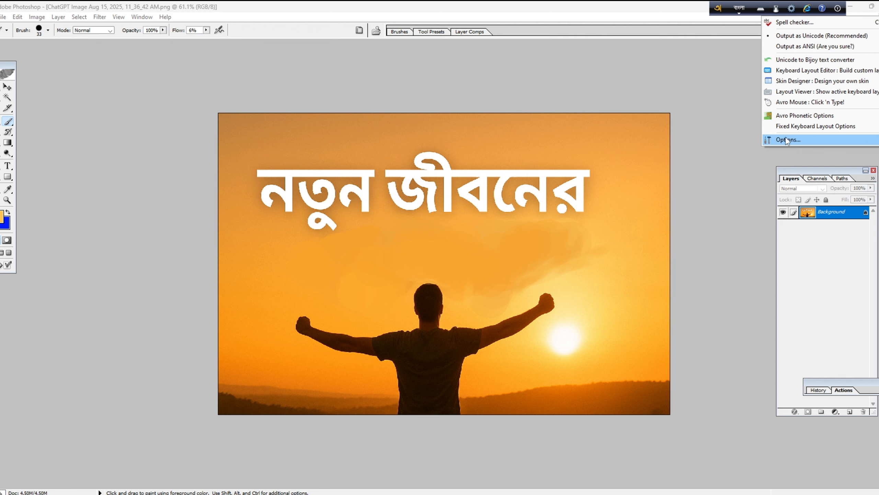
# Step: Add the title নতুন জীবনের প্রথম দিন and place a small YouTube logo at the bottom-right
pyautogui.click(796, 139)
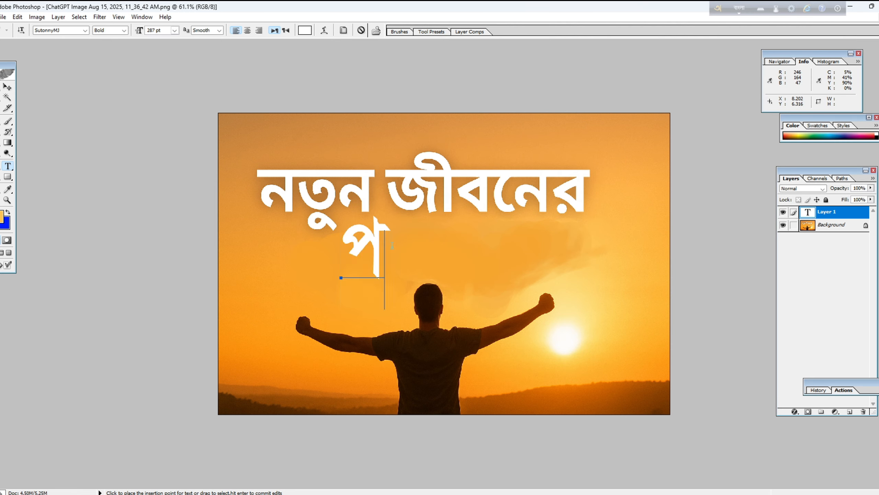
pyautogui.write('r')
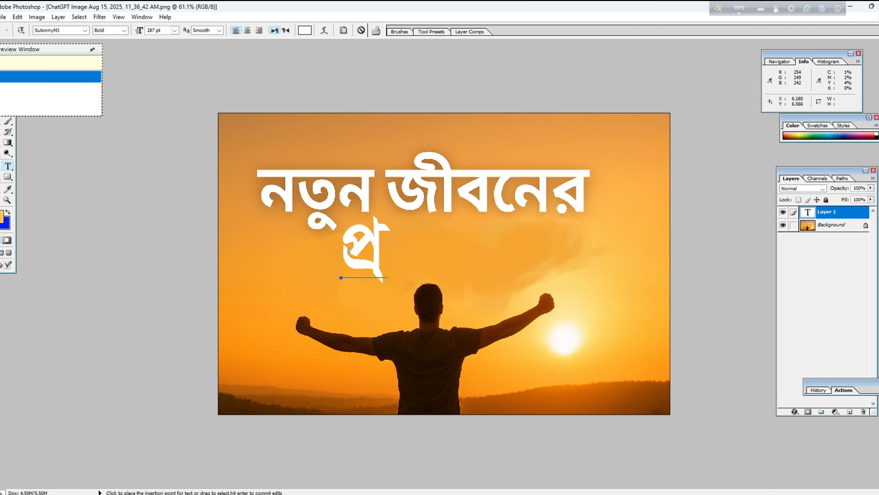
pyautogui.write('thom din')
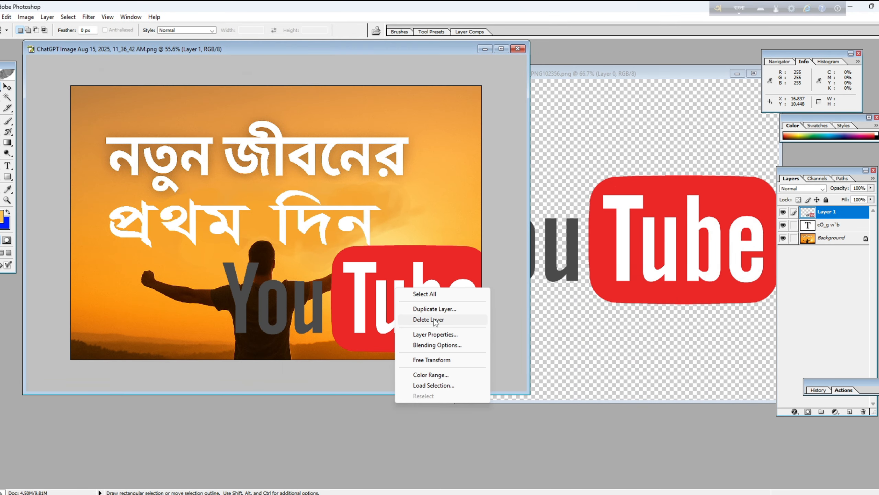
pyautogui.moveTo(226, 245); pyautogui.dragTo(399, 345)
pyautogui.moveTo(373, 333); pyautogui.dragTo(426, 348)
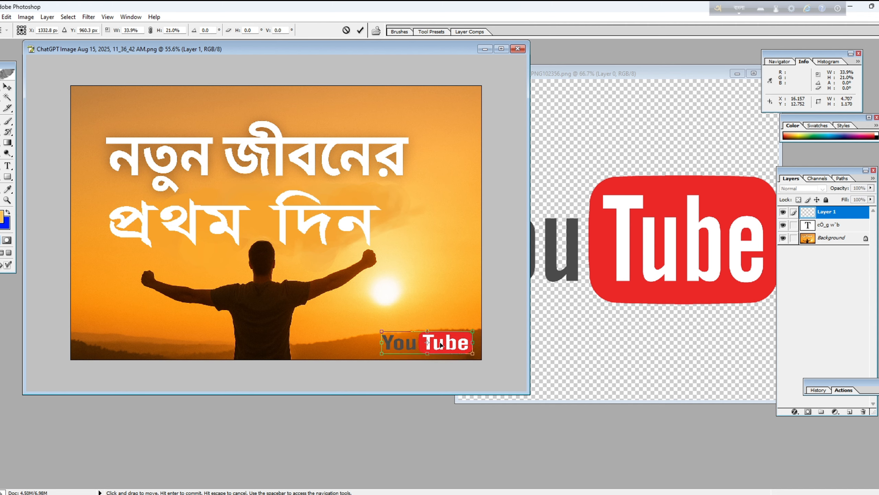
pyautogui.press('Return')
pyautogui.click(624, 236)
pyautogui.hotkey('ctrl', 'w')
# Step: Save the thumbnail as PNG in MY CHANNEL\1st video\thumbnail, replacing the old file, and check it
pyautogui.click(0, 17)
pyautogui.click(35, 136)
pyautogui.click(329, 146)
pyautogui.doubleClick(464, 194)
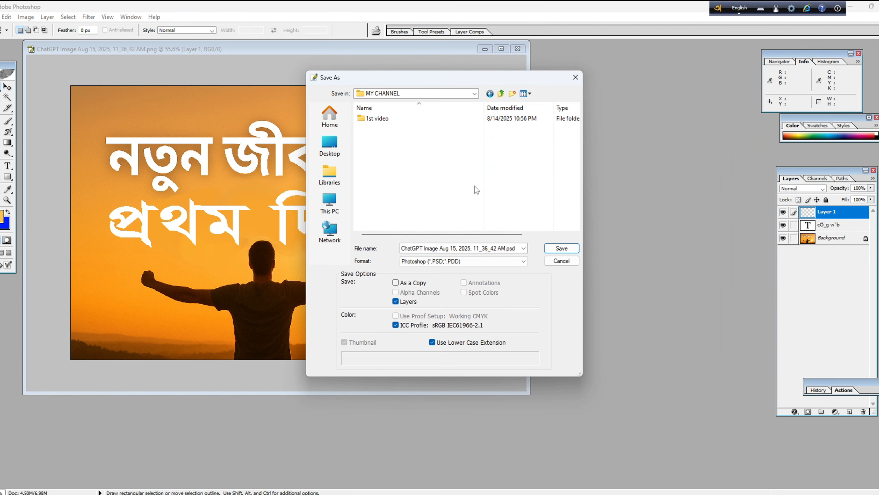
pyautogui.doubleClick(474, 188)
pyautogui.click(479, 259)
pyautogui.click(415, 345)
pyautogui.click(561, 248)
pyautogui.click(424, 190)
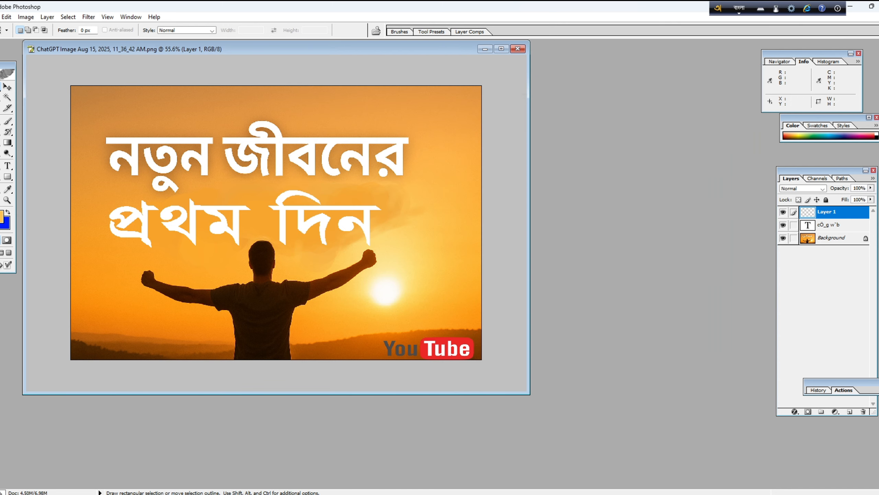
pyautogui.click(518, 49)
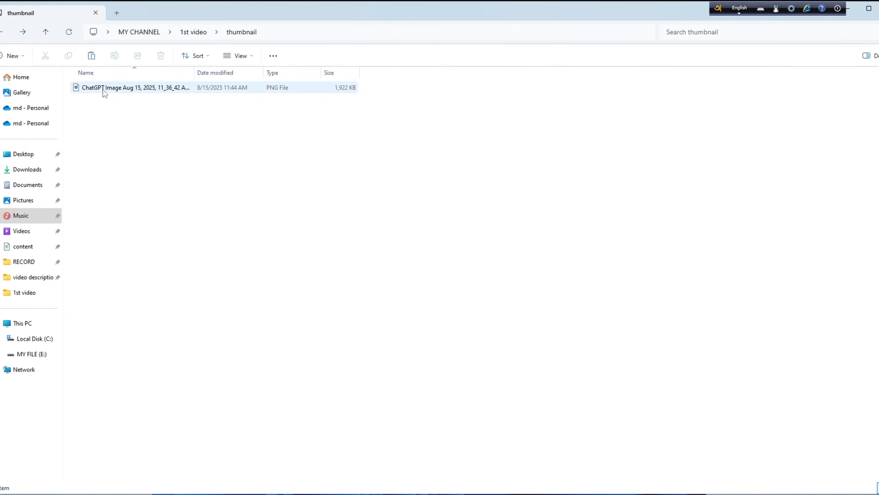
pyautogui.doubleClick(103, 90)
# Step: Close the image viewer and file browser, then start a new CapCut project
pyautogui.click(779, 87)
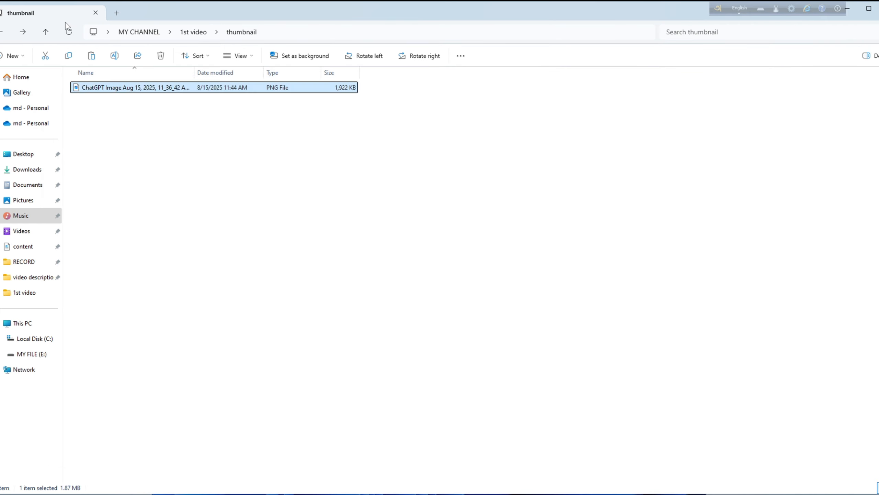
pyautogui.click(849, 8)
pyautogui.moveTo(718, 8); pyautogui.dragTo(658, 9)
pyautogui.doubleClick(38, 416)
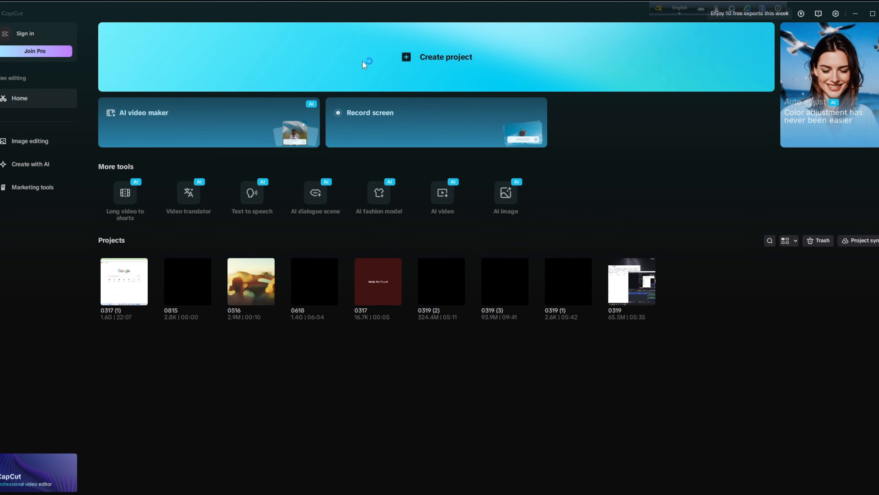
pyautogui.click(407, 53)
# Step: Import the drone MP4 and the download (2).wav voiceover from the 1st video folder
pyautogui.click(97, 154)
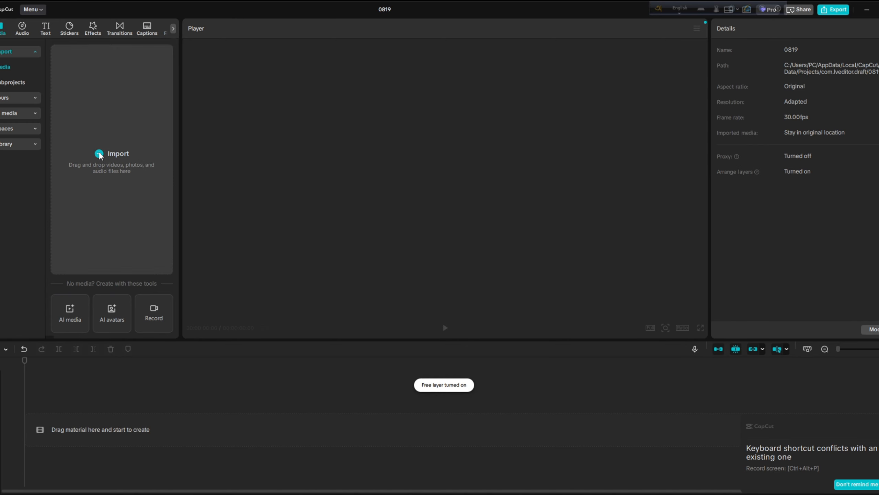
pyautogui.click(22, 96)
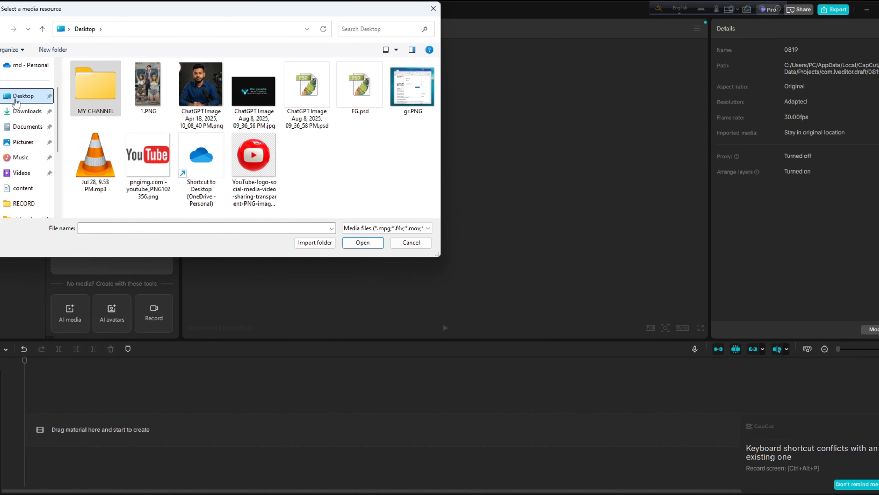
pyautogui.doubleClick(96, 104)
pyautogui.doubleClick(93, 79)
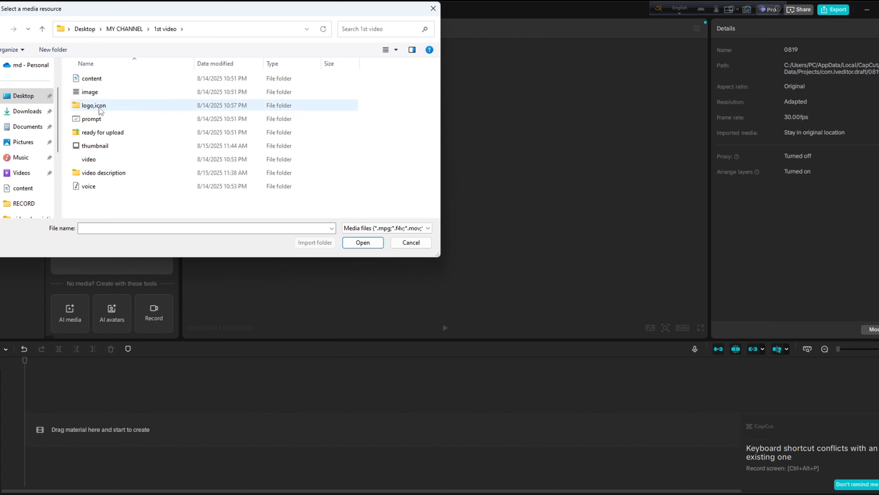
pyautogui.doubleClick(96, 160)
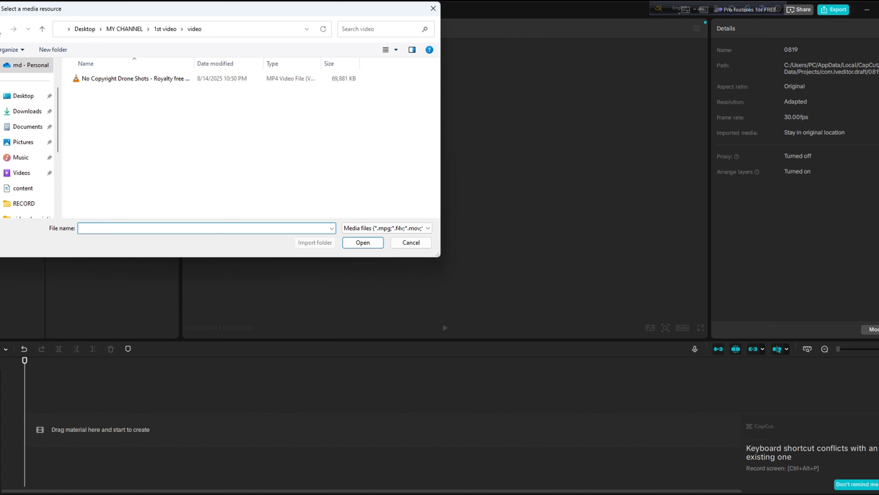
pyautogui.click(42, 29)
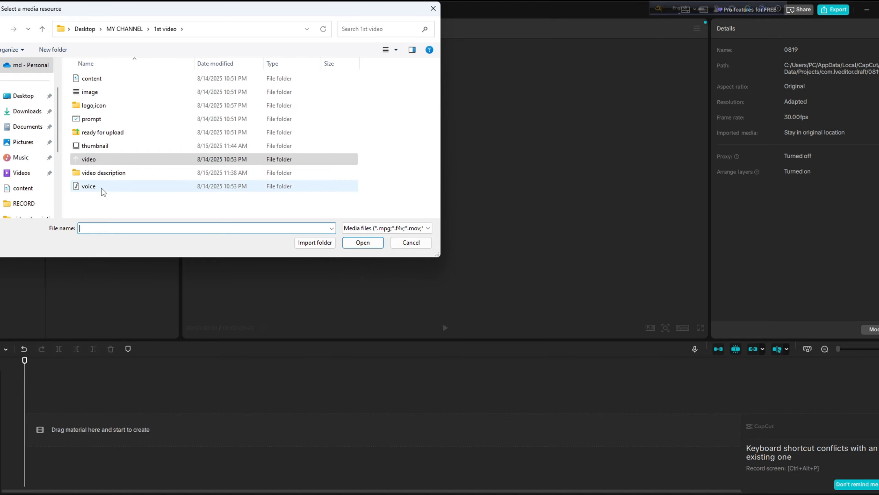
pyautogui.doubleClick(88, 186)
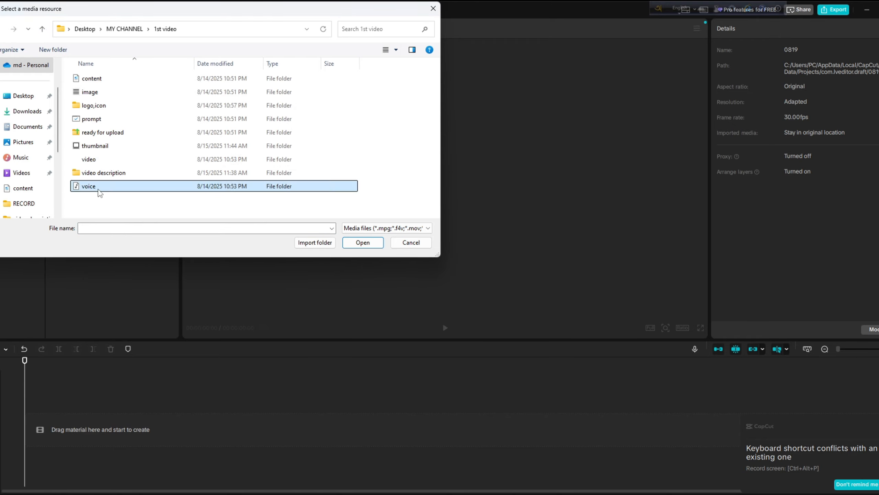
pyautogui.doubleClick(101, 78)
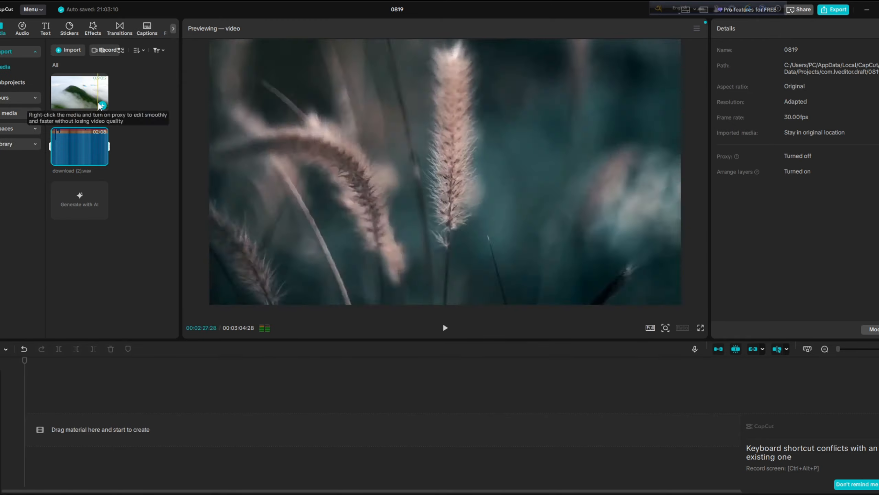
# Step: Put both on the timeline, trim the clip to the voiceover's end, and export as 1080p MP4
pyautogui.click(102, 105)
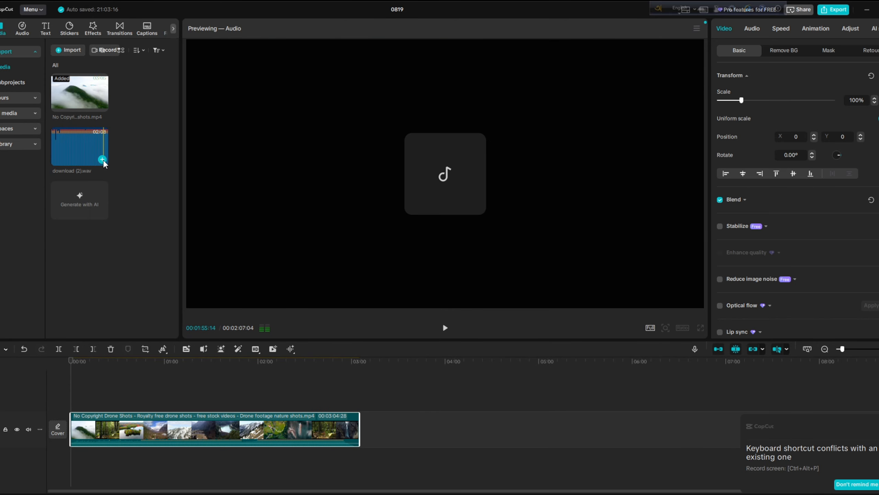
pyautogui.click(102, 159)
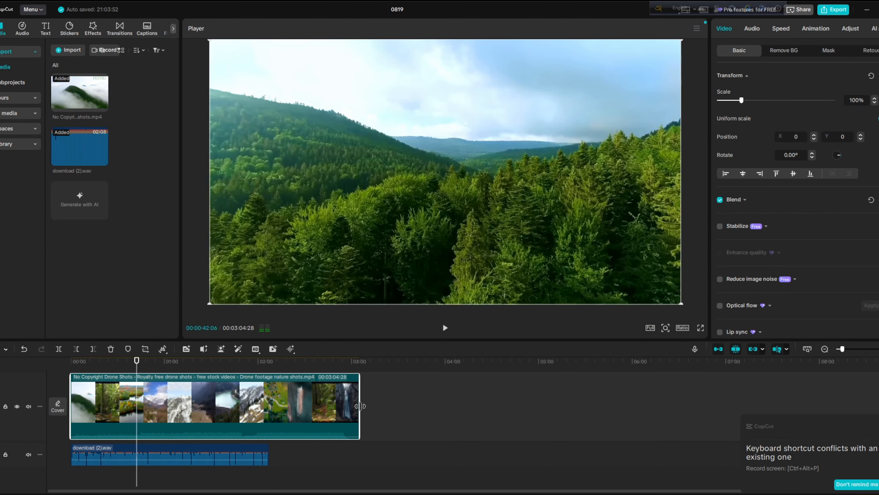
pyautogui.moveTo(360, 415); pyautogui.dragTo(268, 426)
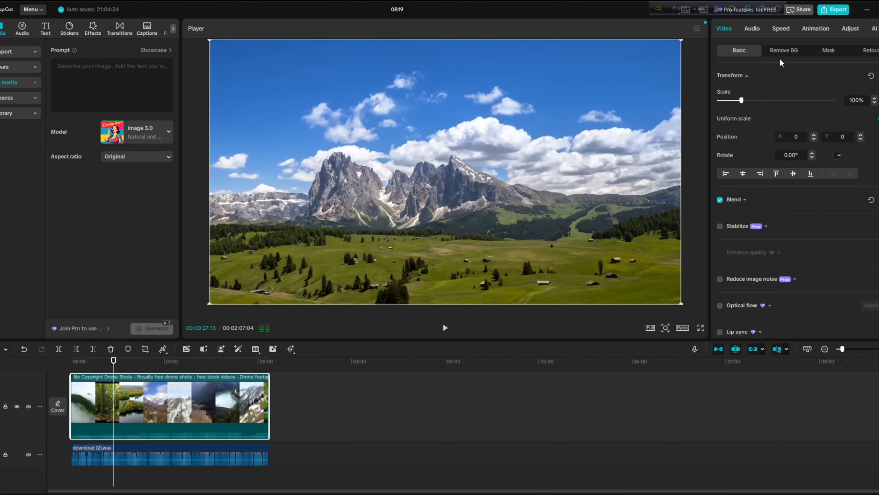
pyautogui.click(833, 9)
pyautogui.click(571, 396)
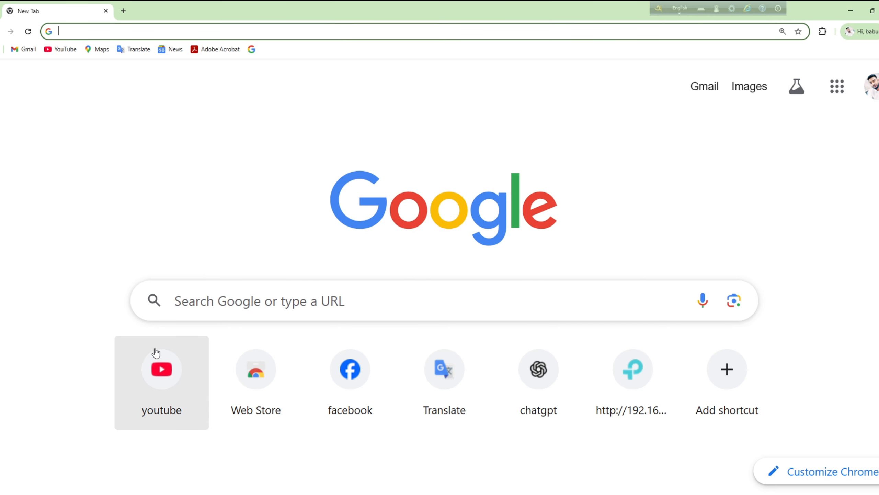
# Step: Go to YouTube Studio for the channel and start a new video upload
pyautogui.click(161, 370)
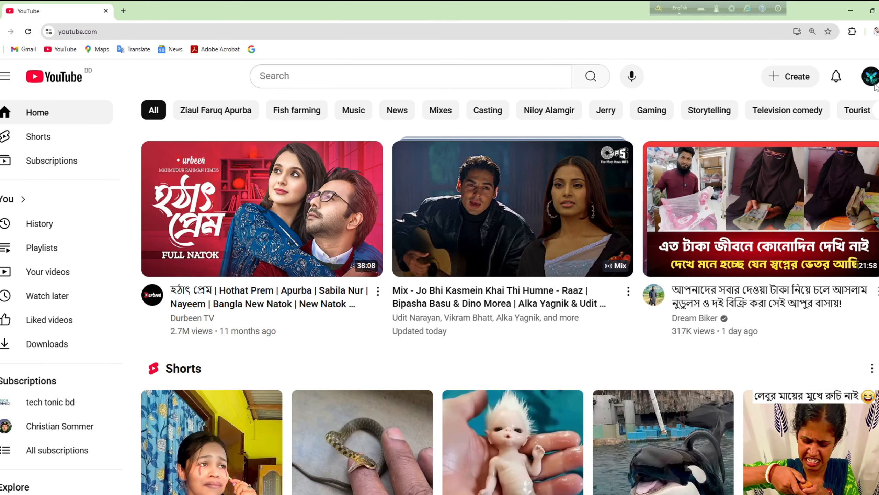
pyautogui.scroll(-8, 55, 312)
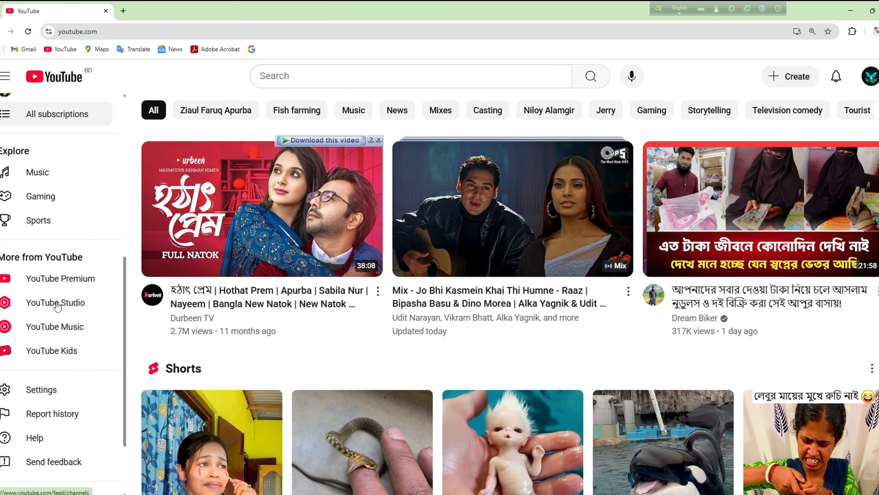
pyautogui.click(65, 300)
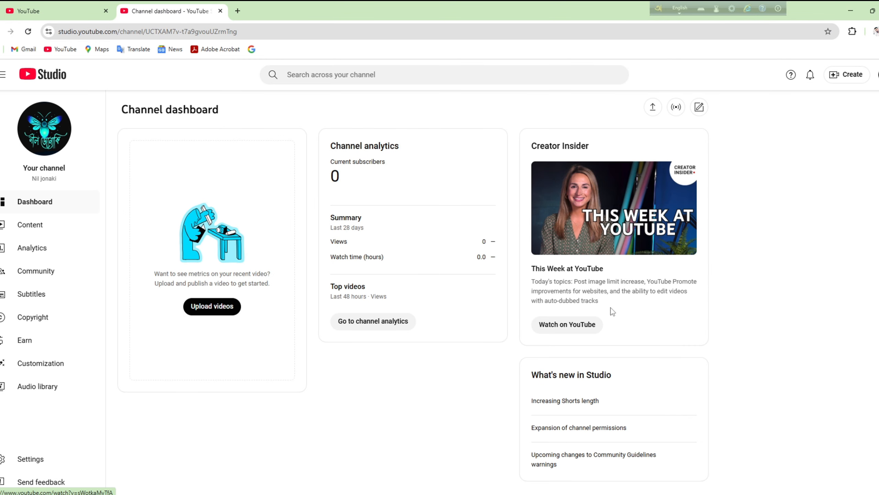
pyautogui.click(853, 79)
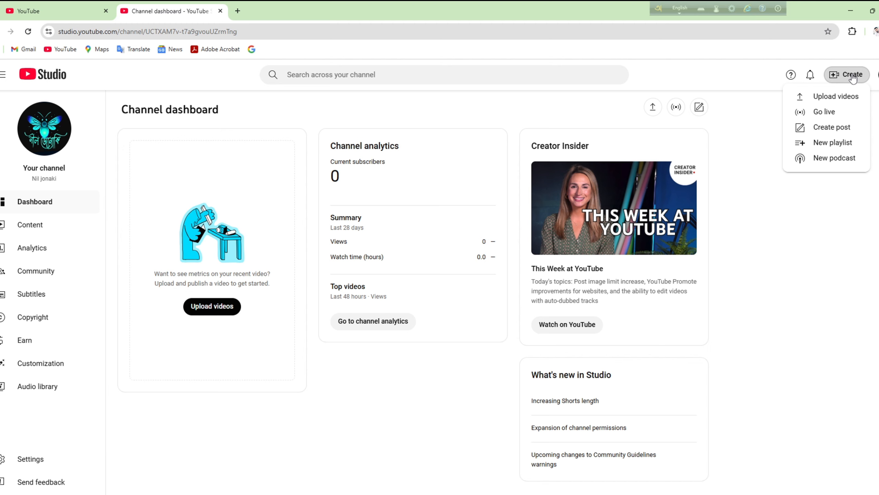
pyautogui.click(836, 97)
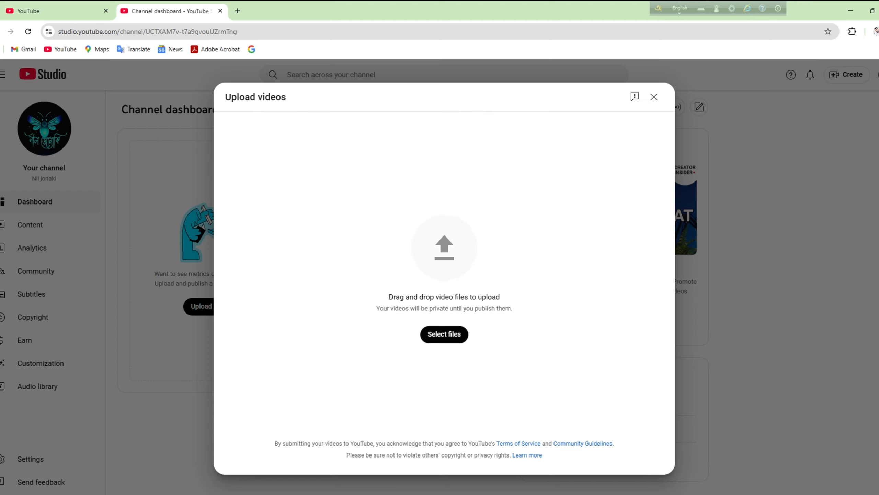
# Step: Select video 1.mp4 from MY CHANNEL\1st video\ready for upload
pyautogui.click(463, 340)
pyautogui.click(24, 98)
pyautogui.doubleClick(91, 107)
pyautogui.doubleClick(97, 79)
pyautogui.doubleClick(103, 132)
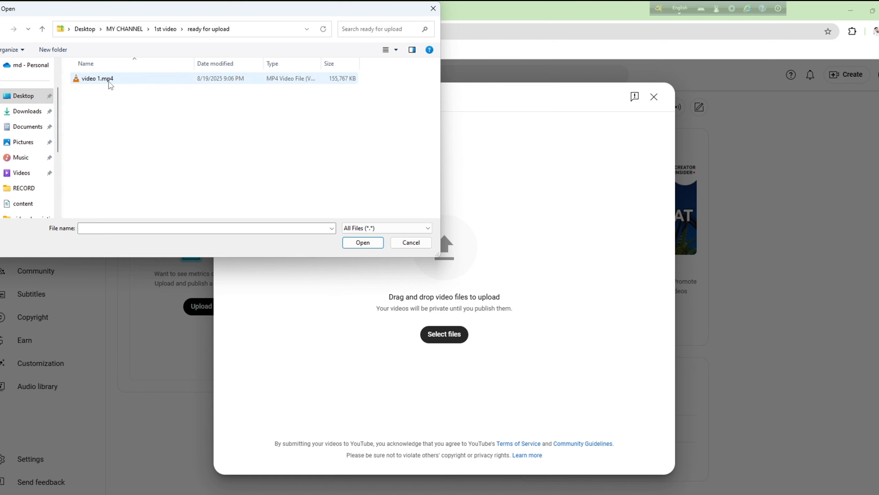
pyautogui.doubleClick(106, 80)
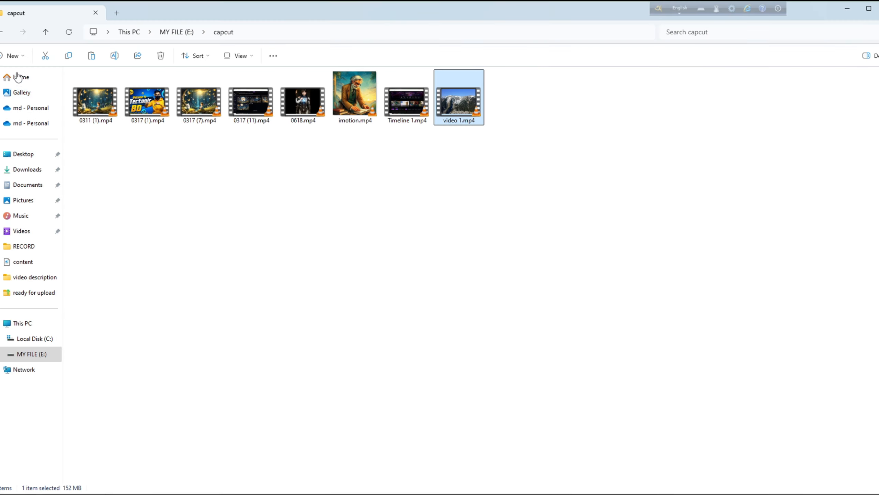
# Step: Open the video description notes in Word from Desktop > MY CHANNEL > 1st video
pyautogui.click(23, 154)
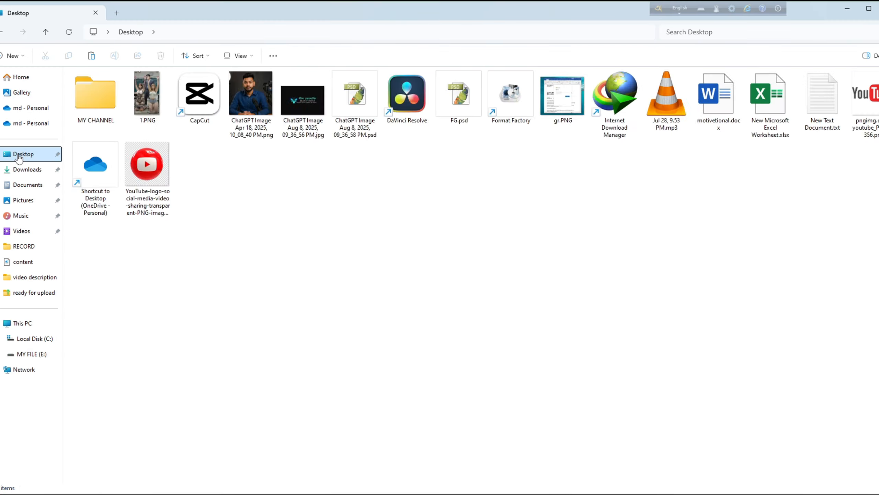
pyautogui.doubleClick(94, 101)
pyautogui.doubleClick(100, 86)
pyautogui.doubleClick(103, 180)
pyautogui.doubleClick(128, 88)
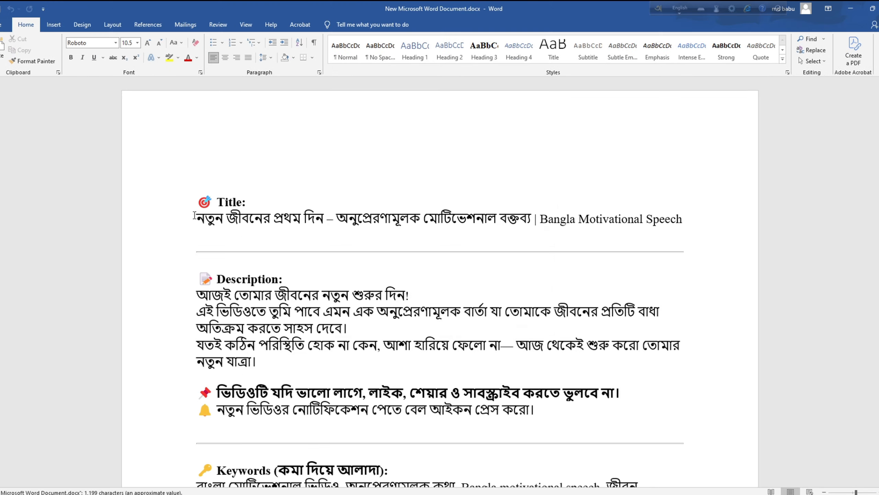
# Step: Copy the Bengali title line from the notes into the video's Title field, replacing the existing title
pyautogui.moveTo(194, 215); pyautogui.dragTo(682, 223)
pyautogui.hotkey('ctrl', 'c')
pyautogui.hotkey('alt', 'Tab')
pyautogui.click(337, 209)
pyautogui.hotkey('ctrl', 'a')
pyautogui.hotkey('ctrl', 'v')
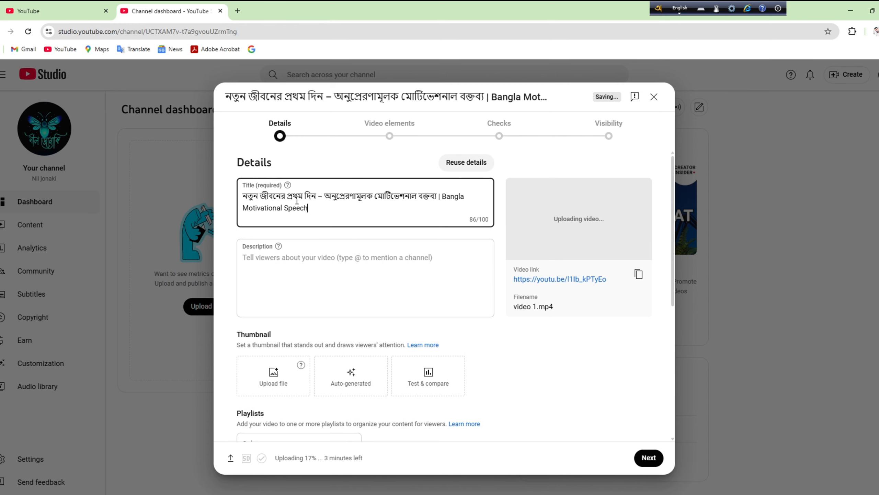
# Step: Paste the notes' Description section into the upload's Description box
pyautogui.click(350, 265)
pyautogui.hotkey('alt', 'Tab')
pyautogui.scroll(-3, 214, 183)
pyautogui.moveTo(197, 149); pyautogui.dragTo(365, 305)
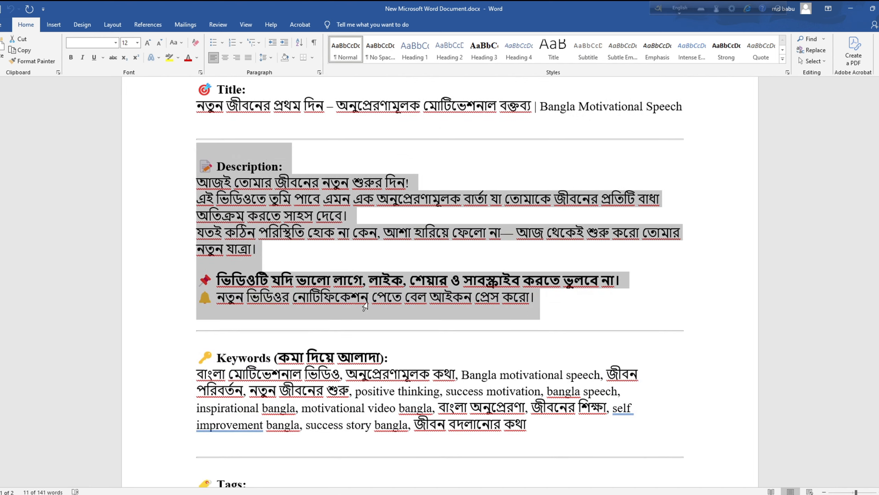
pyautogui.hotkey('ctrl', 'c')
pyautogui.hotkey('alt', 'Tab')
pyautogui.hotkey('ctrl', 'v')
# Step: Append the tags, HikingFex credit line and URL from the notes to the description
pyautogui.scroll(-3, 393, 294)
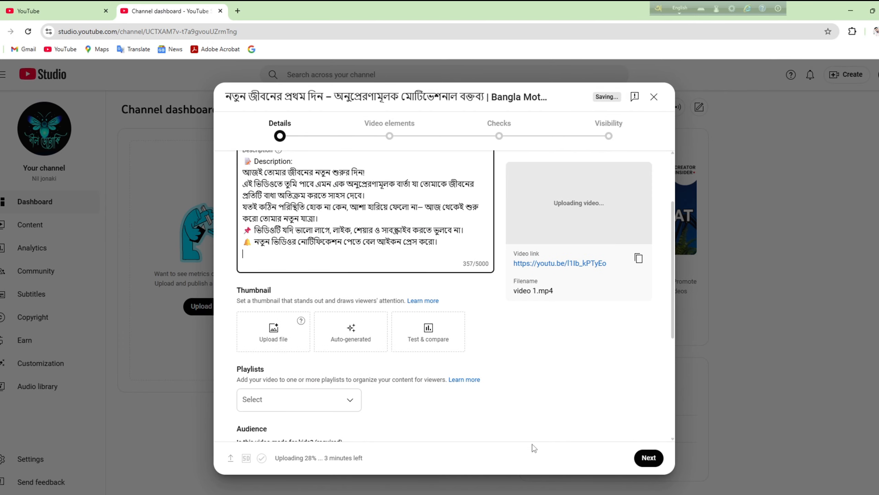
pyautogui.hotkey('alt', 'Tab')
pyautogui.scroll(-6, 420, 362)
pyautogui.moveTo(203, 183); pyautogui.dragTo(528, 304)
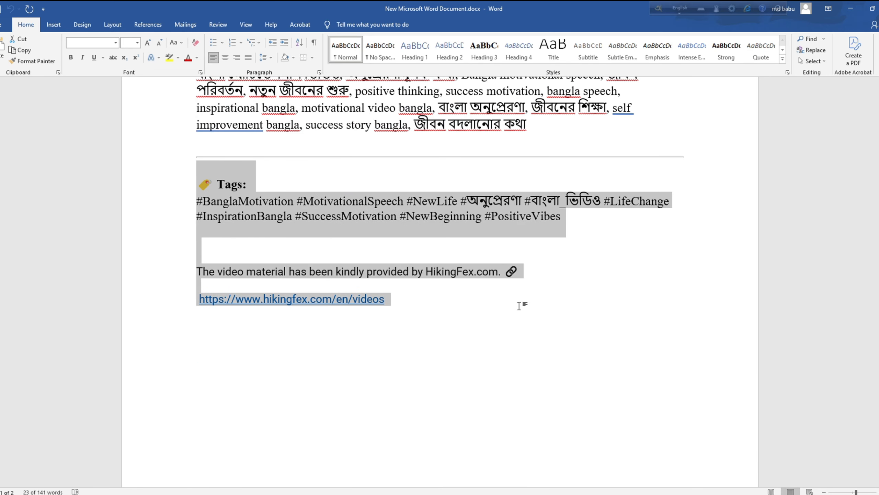
pyautogui.hotkey('ctrl', 'c')
pyautogui.hotkey('alt', 'Tab')
pyautogui.hotkey('ctrl', 'v')
pyautogui.scroll(-5, 334, 255)
pyautogui.scroll(5, 333, 255)
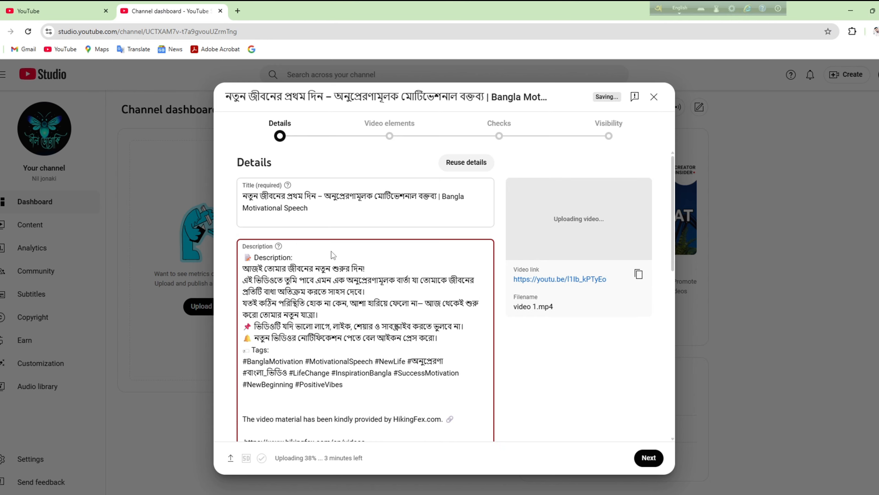
pyautogui.scroll(-5, 334, 256)
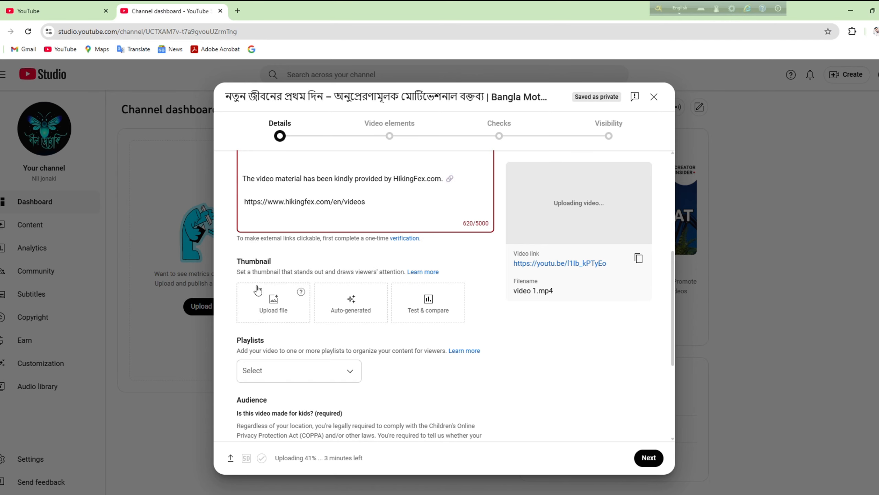
pyautogui.moveTo(233, 267); pyautogui.dragTo(291, 284)
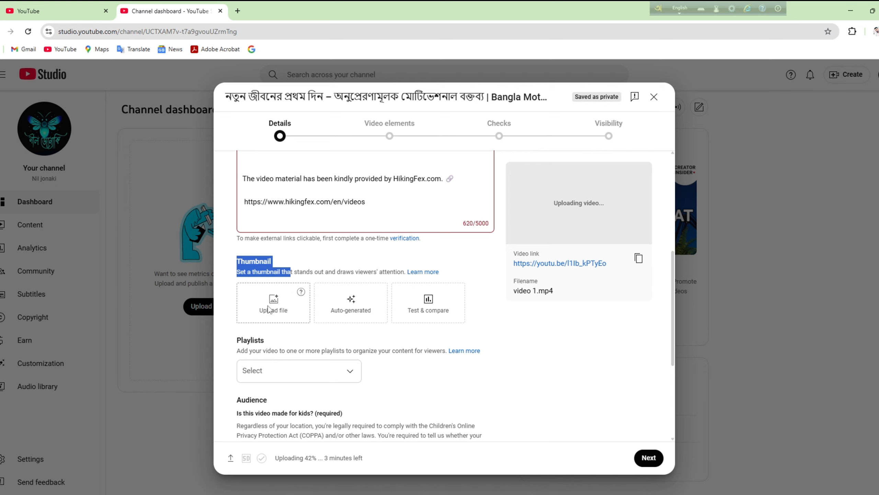
# Step: Verify the channel's phone number to unlock custom thumbnail uploads
pyautogui.click(269, 309)
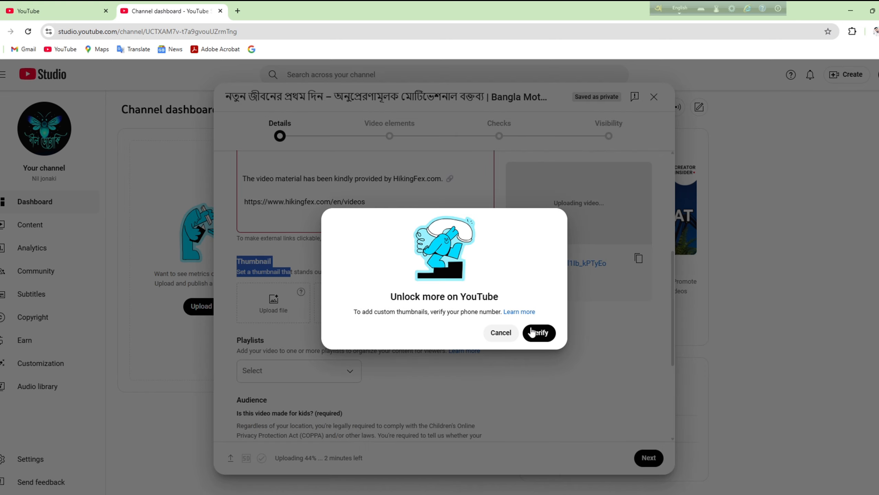
pyautogui.click(533, 332)
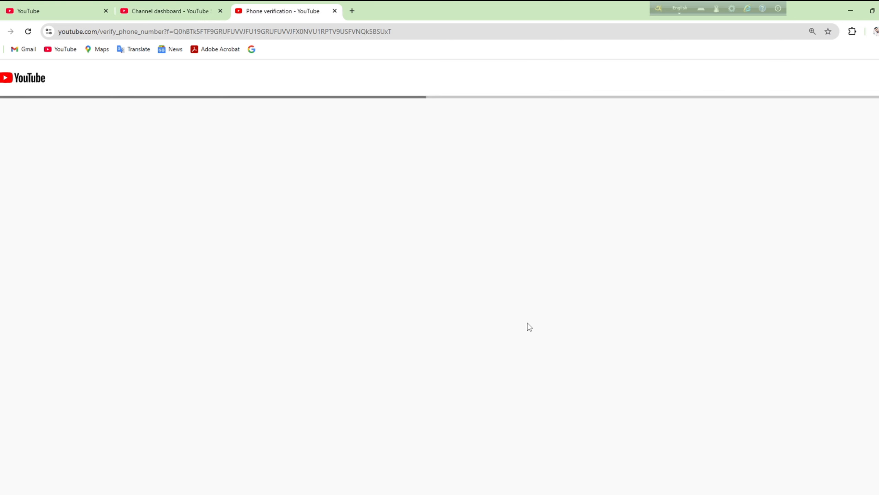
pyautogui.write('01')
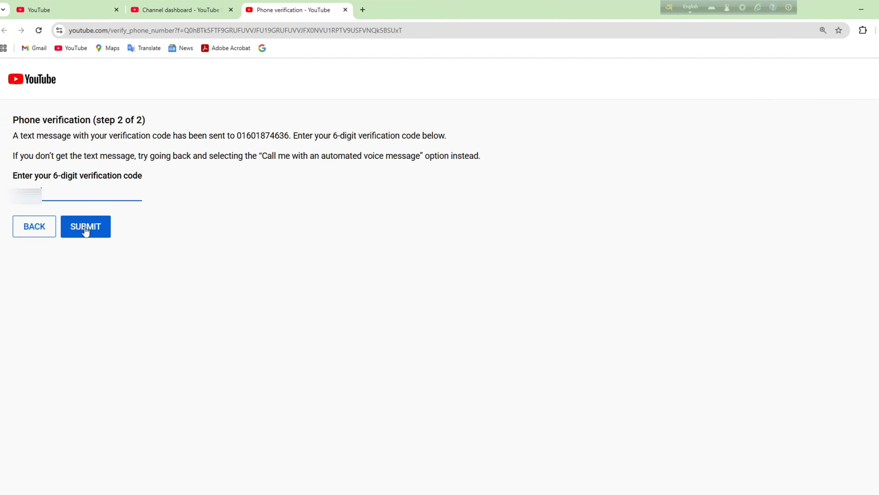
pyautogui.click(85, 227)
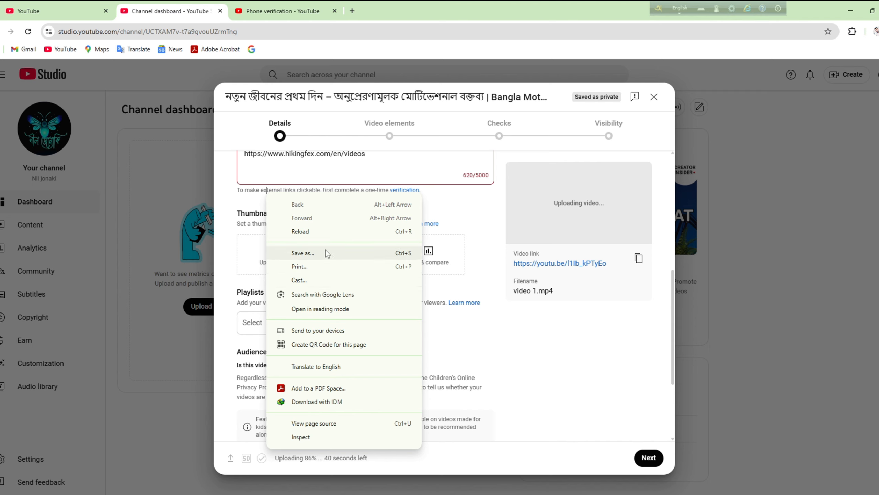
pyautogui.click(322, 234)
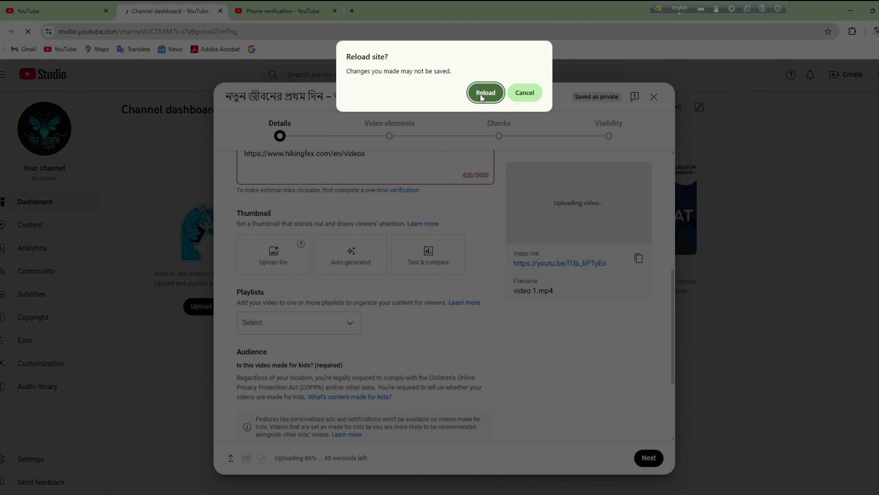
pyautogui.press('Escape')
# Step: Browse to the thumbnail folder under Desktop > MY CHANNEL > 1st video for the thumbnail upload
pyautogui.click(274, 253)
pyautogui.click(24, 96)
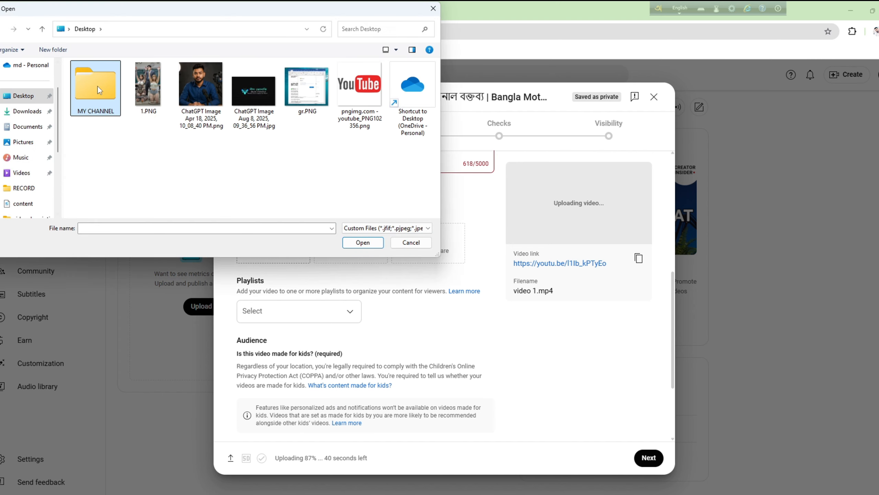
pyautogui.doubleClick(98, 88)
pyautogui.doubleClick(96, 85)
pyautogui.doubleClick(114, 145)
# Step: Select the sunset thumbnail PNG as the video's custom thumbnail
pyautogui.click(115, 83)
pyautogui.click(362, 243)
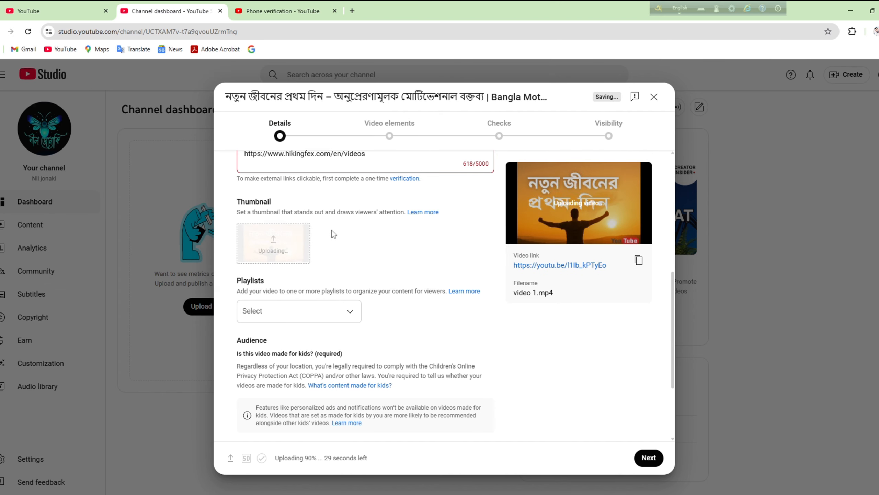
pyautogui.scroll(-3, 272, 245)
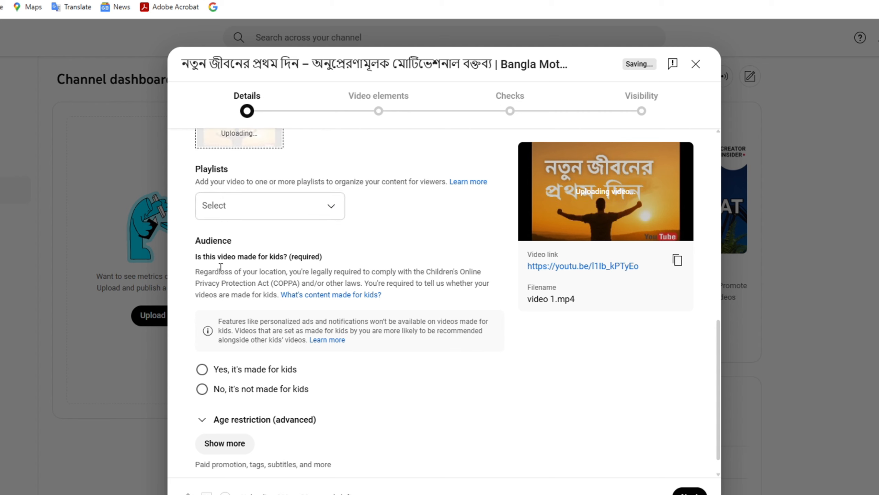
pyautogui.scroll(-1, 270, 345)
# Step: Mark the video 'No, it's not made for kids' and reveal the extra settings
pyautogui.click(236, 374)
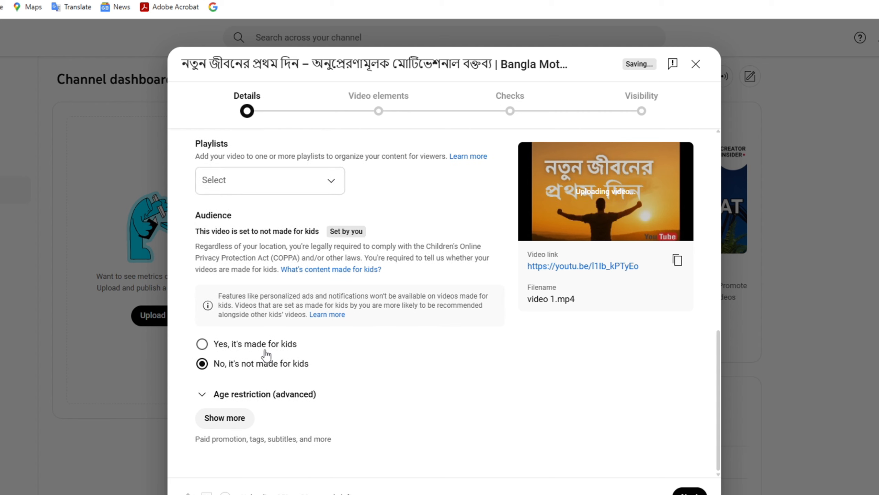
pyautogui.click(223, 417)
pyautogui.scroll(-5, 273, 381)
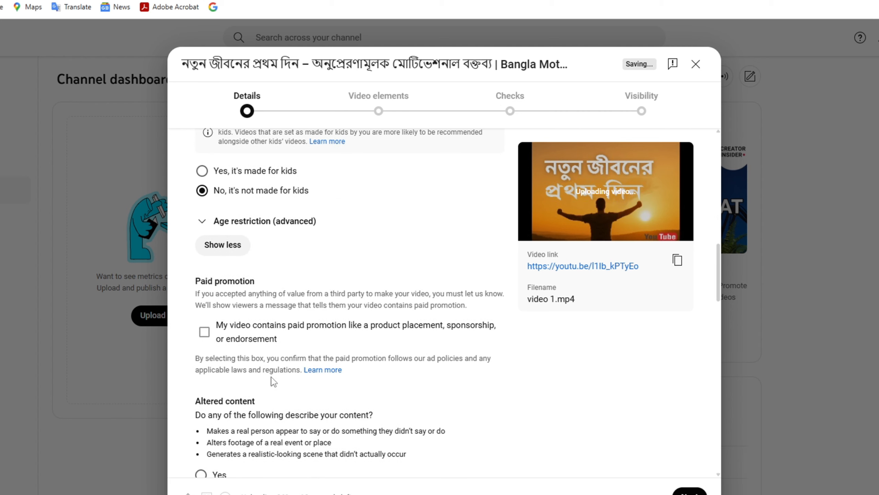
pyautogui.scroll(-10, 259, 275)
# Step: Paste the Keywords paragraph from the notes into the Tags field
pyautogui.click(263, 245)
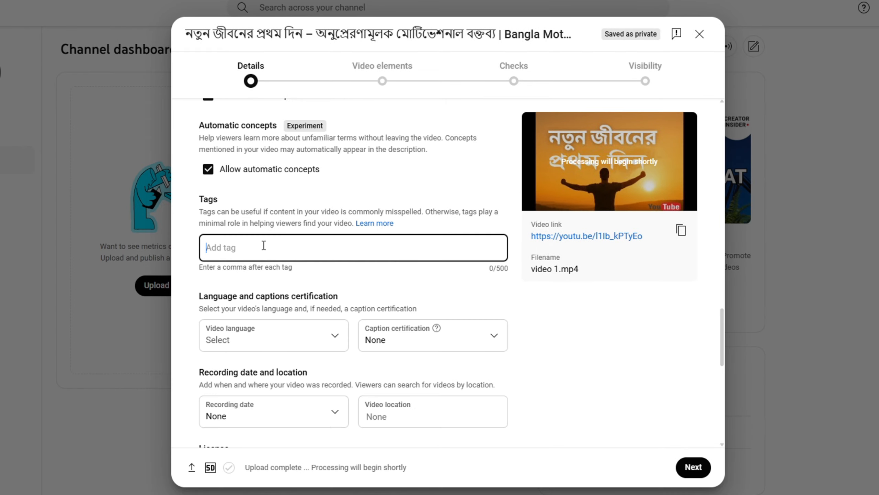
pyautogui.hotkey('alt', 'Tab')
pyautogui.moveTo(194, 188); pyautogui.dragTo(510, 250)
pyautogui.hotkey('ctrl', 'c')
pyautogui.hotkey('alt', 'Tab')
pyautogui.hotkey('ctrl', 'v')
# Step: Keep comments On and advance through Video elements to the Checks step
pyautogui.scroll(-10, 308, 308)
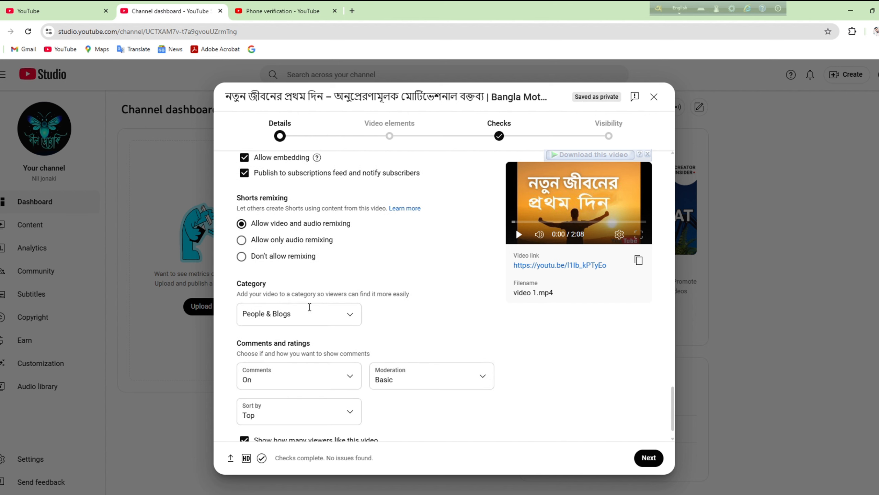
pyautogui.click(321, 354)
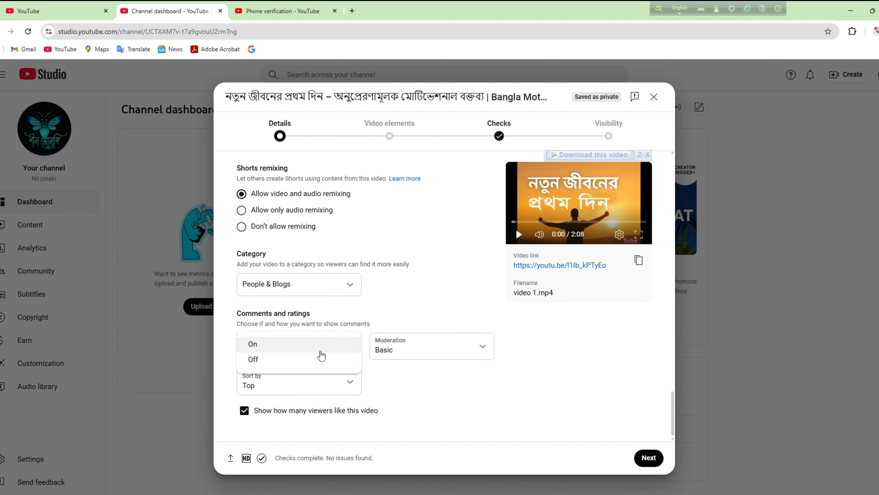
pyautogui.click(287, 347)
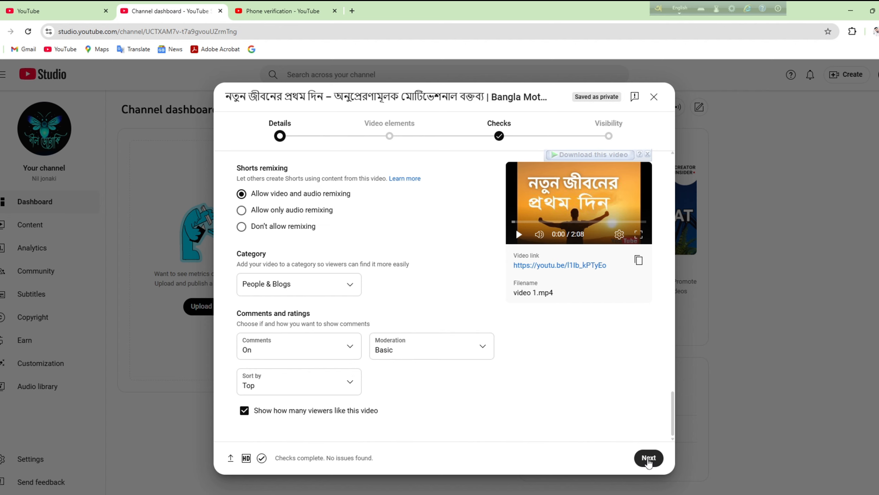
pyautogui.click(648, 458)
pyautogui.click(649, 458)
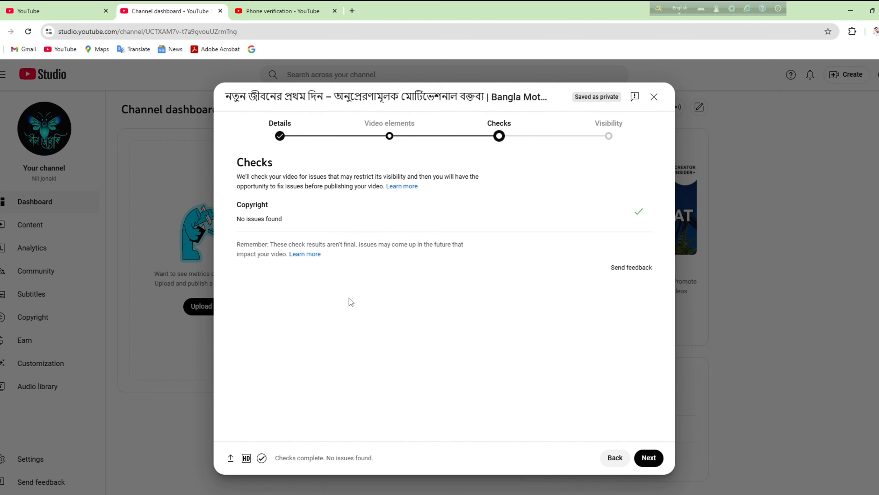
# Step: Set visibility to Public, publish the video and copy its share link to the clipboard
pyautogui.click(647, 456)
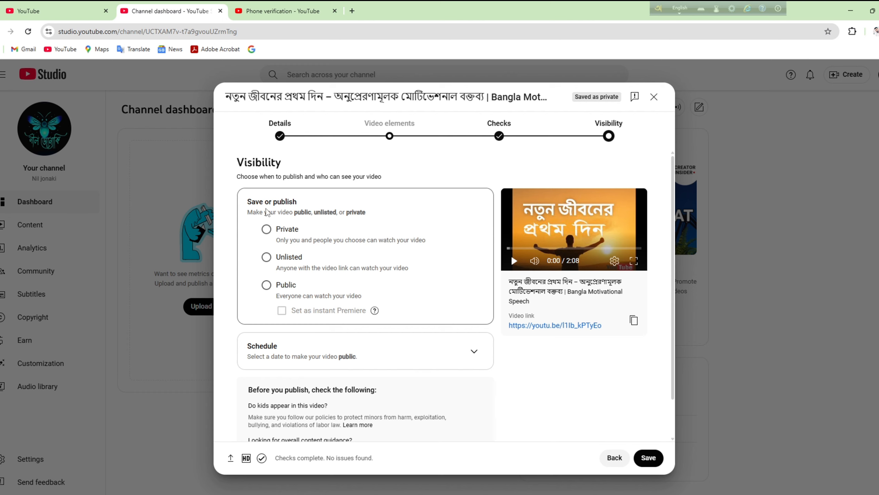
pyautogui.moveTo(249, 202); pyautogui.dragTo(319, 215)
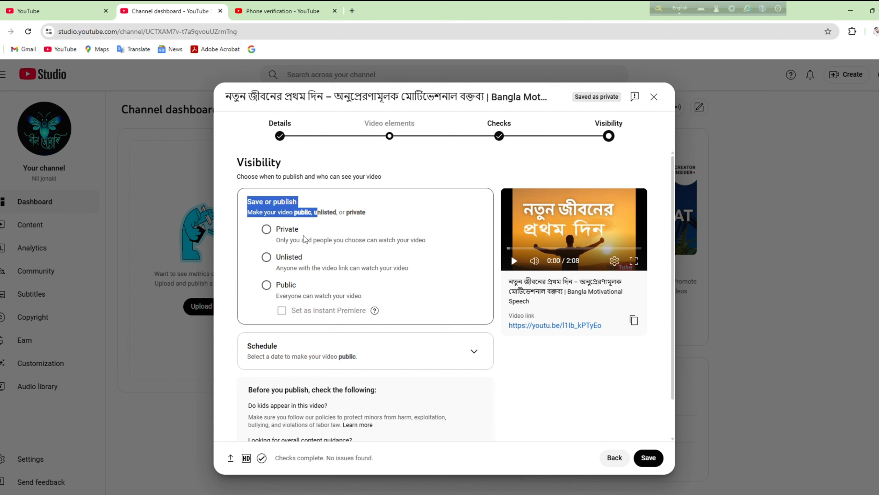
pyautogui.click(267, 229)
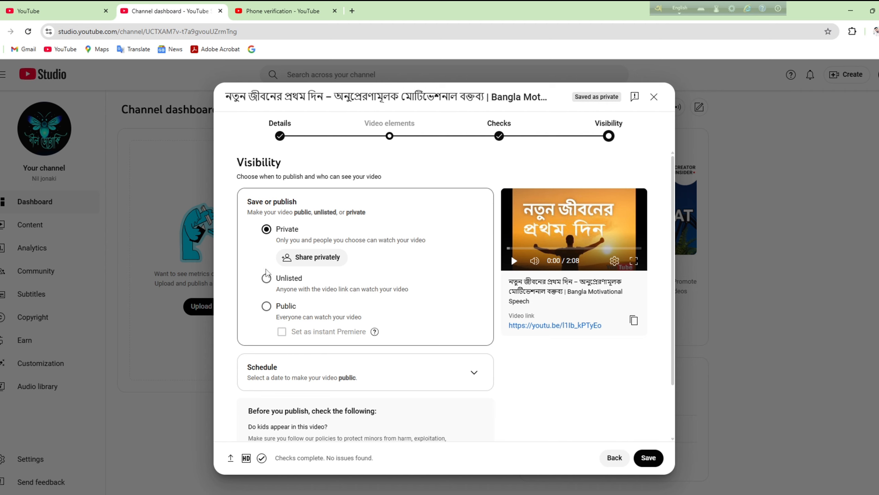
pyautogui.click(267, 278)
pyautogui.click(267, 285)
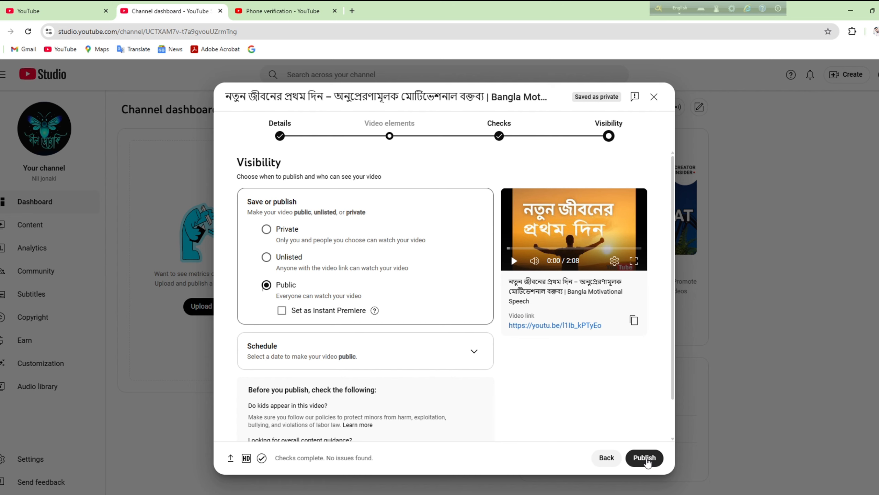
pyautogui.click(645, 457)
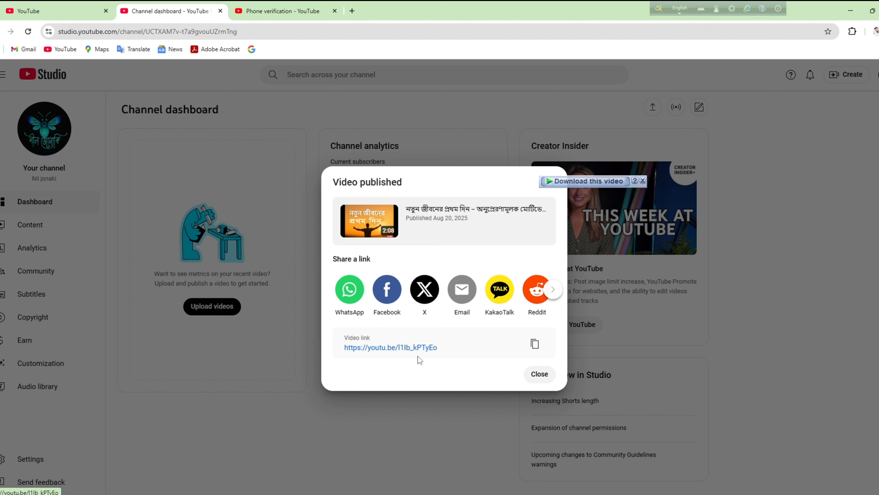
pyautogui.click(534, 344)
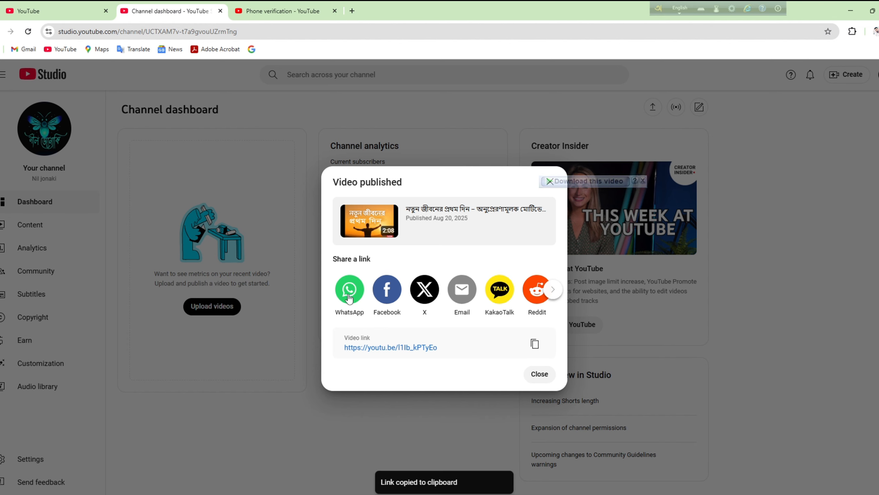